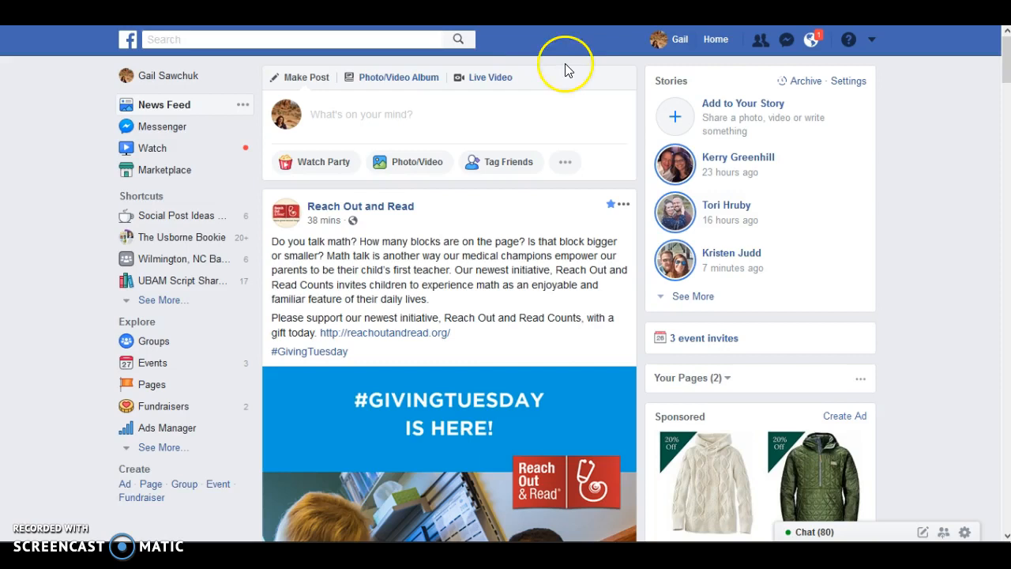
# - Open the Groups page from the home feed and start creating a new group
pyautogui.click(719, 39)
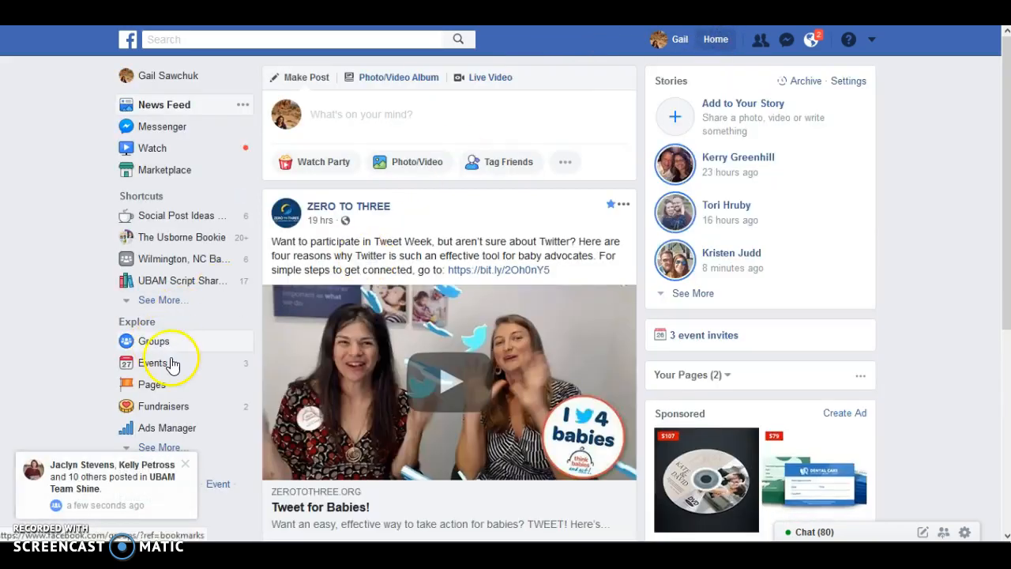
pyautogui.click(185, 464)
pyautogui.click(150, 343)
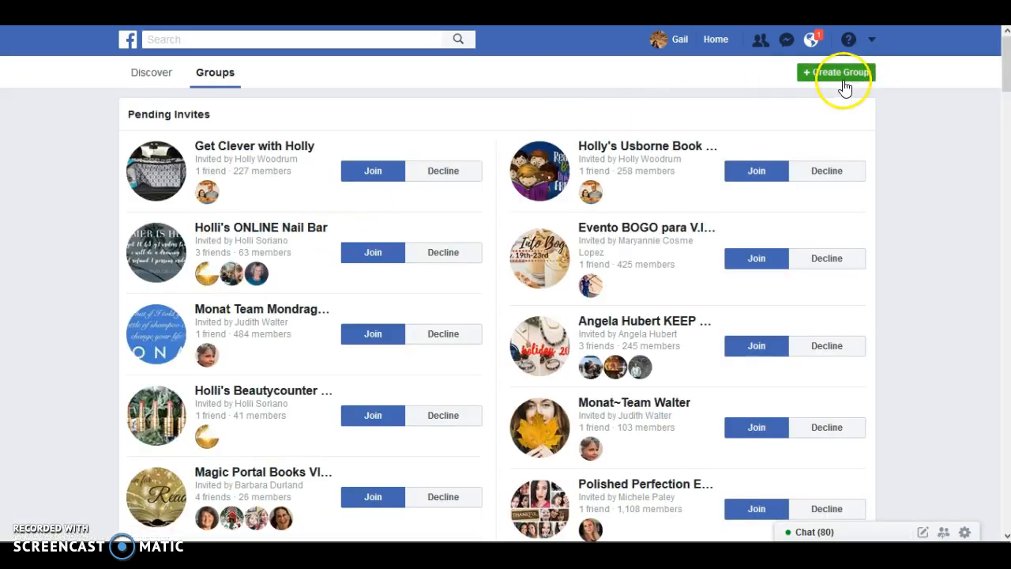
pyautogui.click(840, 78)
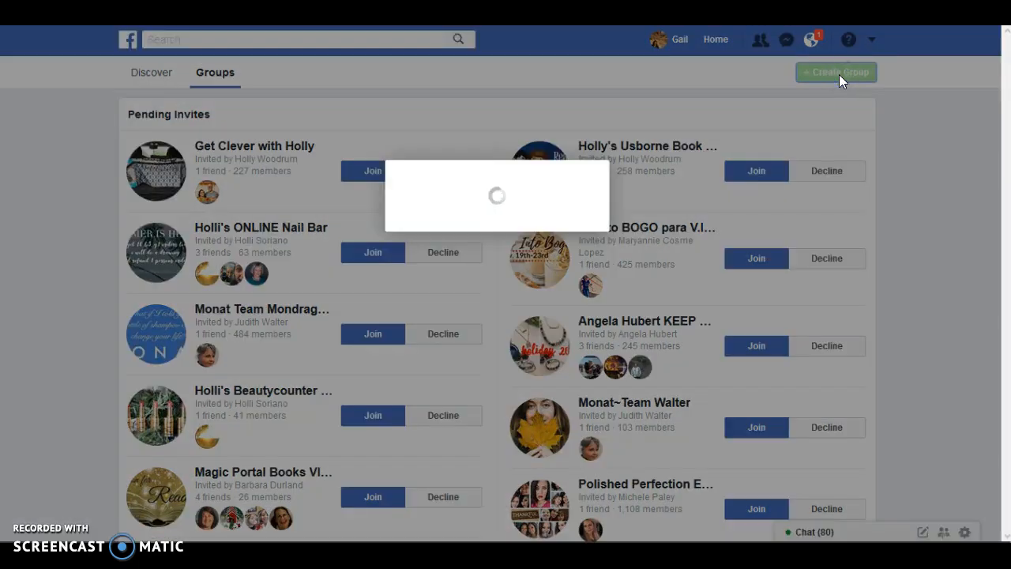
# - Name the new group with the host's first name in possessive form followed by "Super Fun Holiday Book Party"
pyautogui.click(479, 239)
pyautogui.write("Gail'")
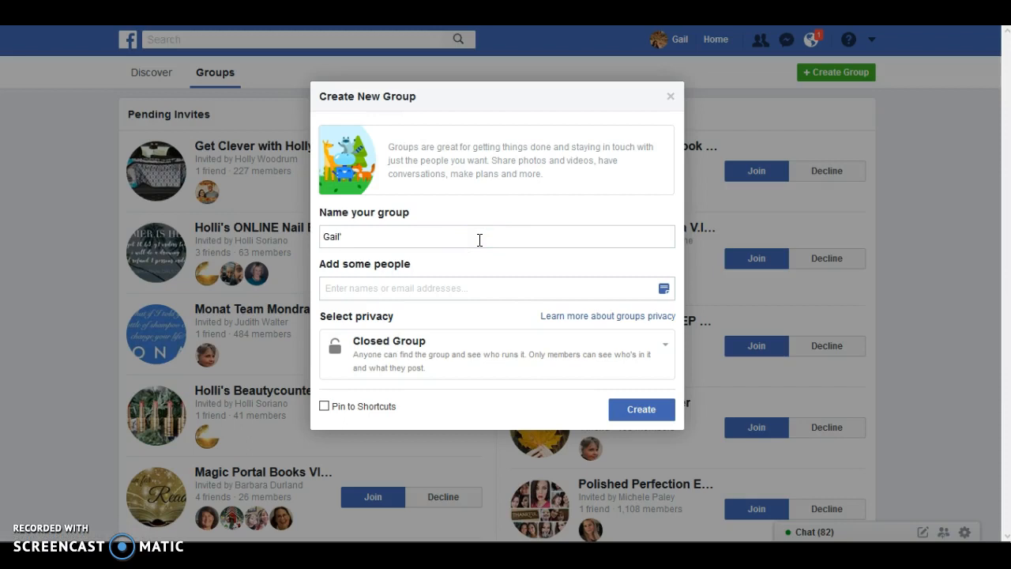
pyautogui.write('s SUper Fun Holiday')
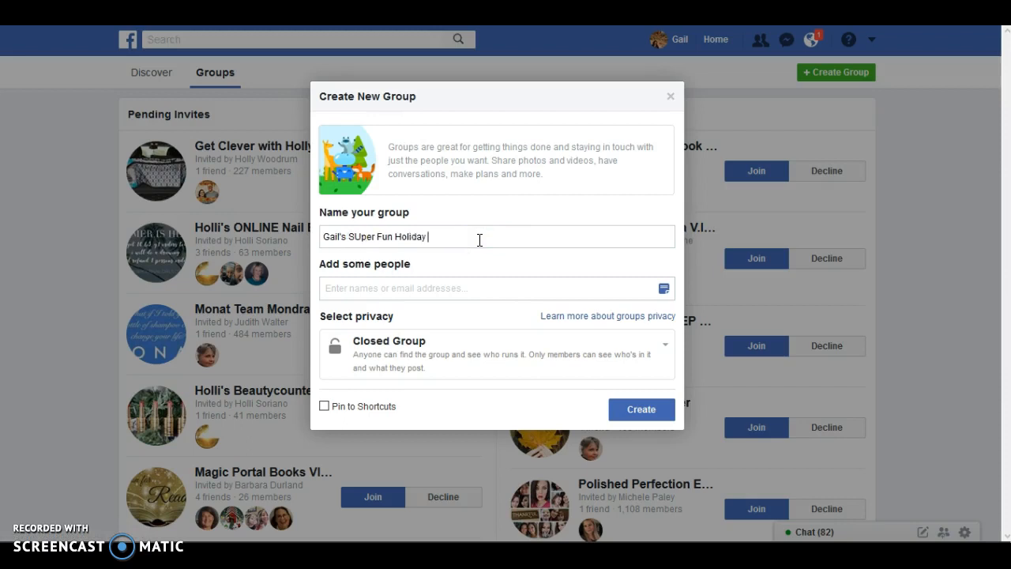
pyautogui.write(' Book Paa')
pyautogui.write('ty')
pyautogui.click(358, 237)
pyautogui.press('BackSpace')
pyautogui.write('u')
# - Try to create the closed group with only an invitee's e-mail address added, and remove that address again
pyautogui.click(371, 288)
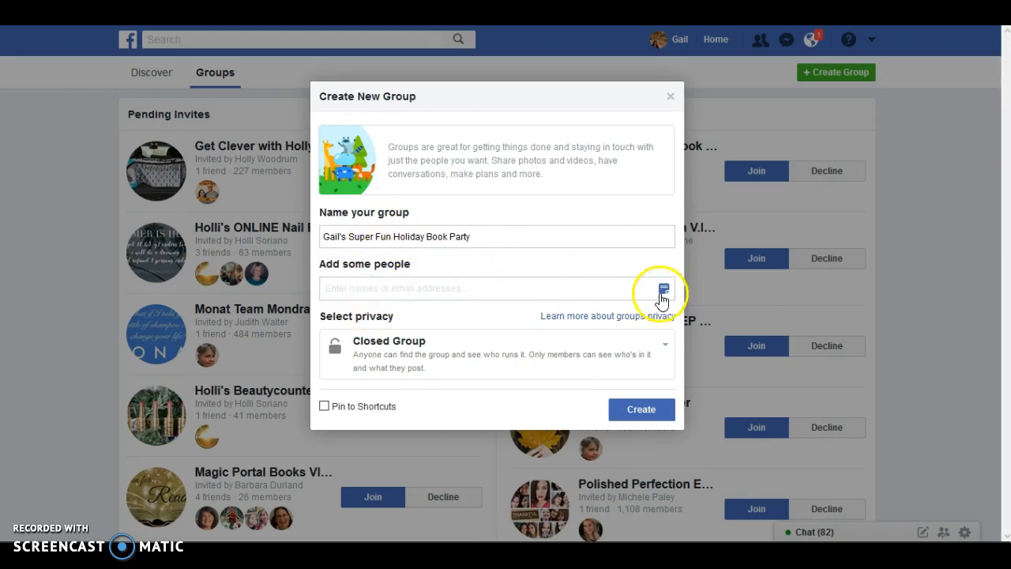
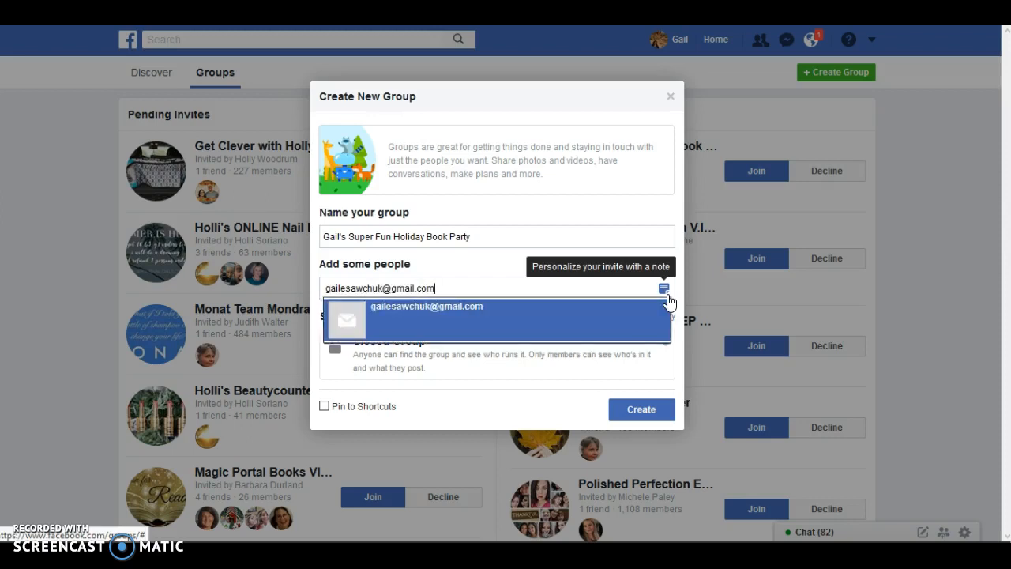
pyautogui.click(535, 316)
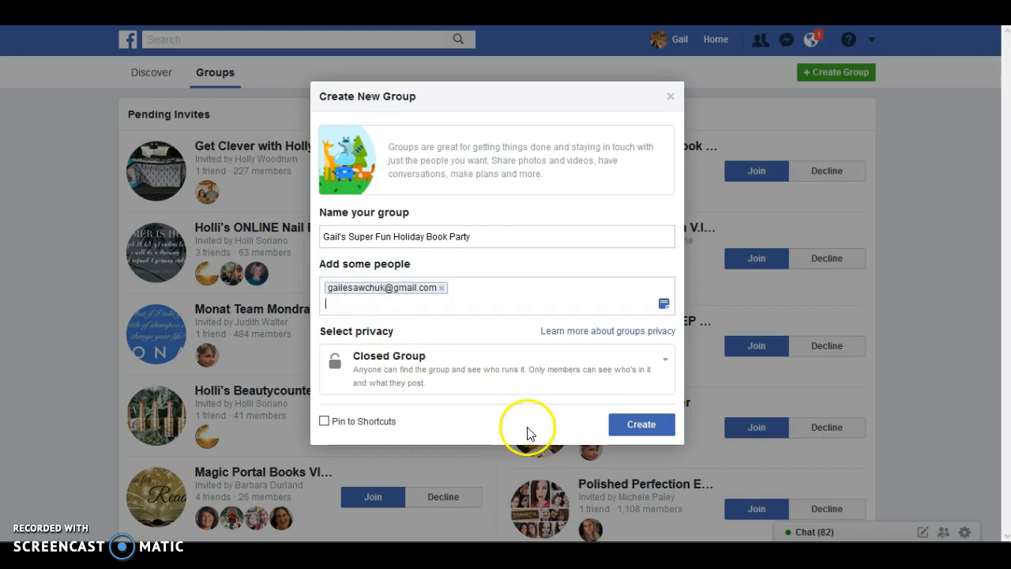
pyautogui.click(644, 433)
pyautogui.click(636, 454)
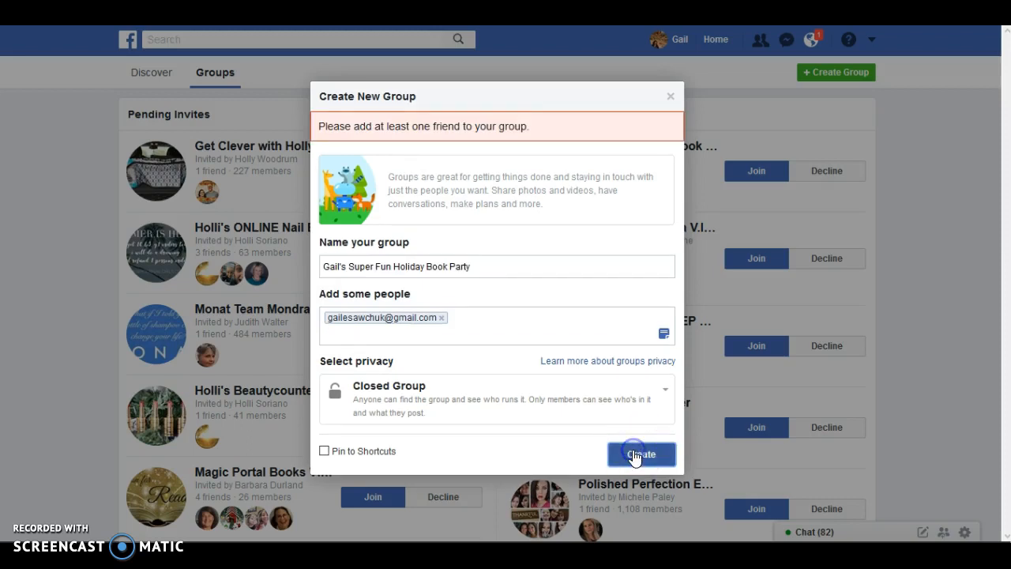
pyautogui.click(528, 327)
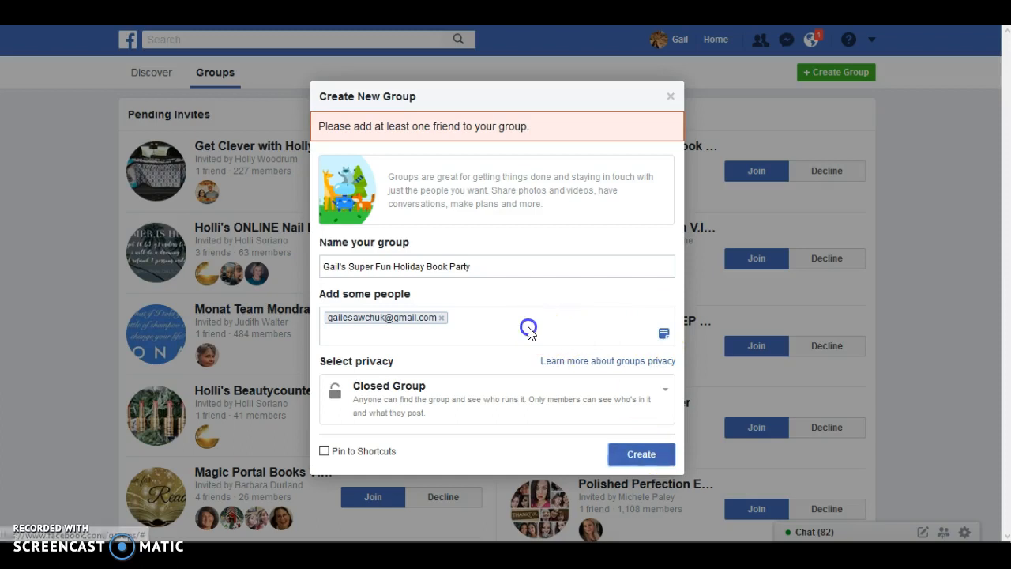
pyautogui.click(442, 318)
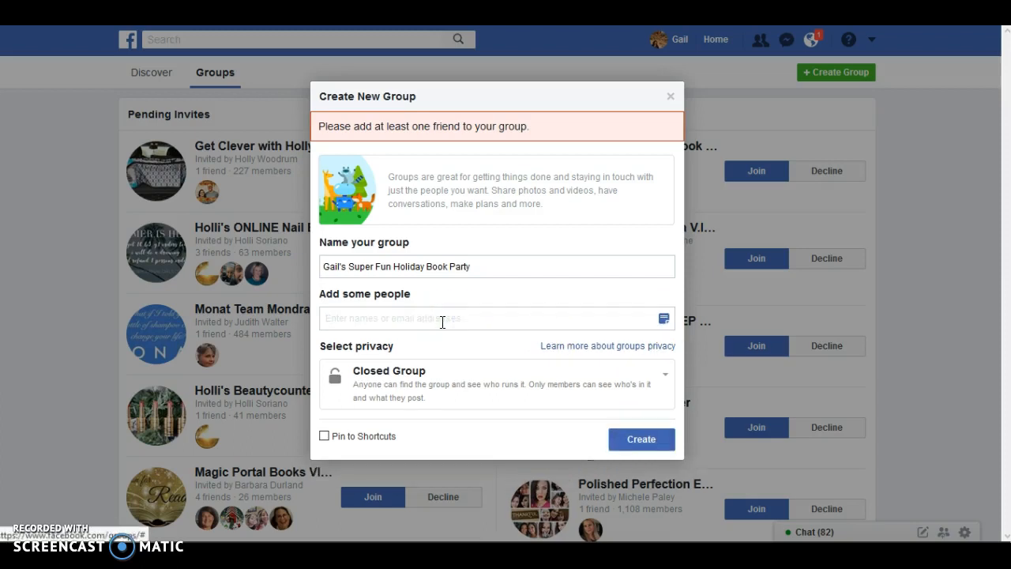
# - Add a friend to the invited people, create the closed group and close the creation dialog
pyautogui.write('car')
pyautogui.click(429, 357)
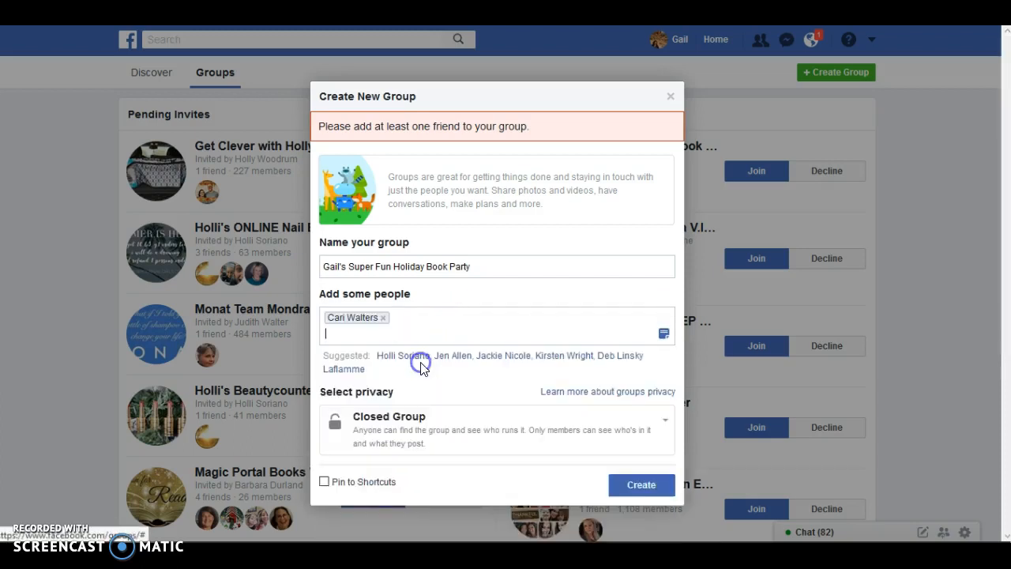
pyautogui.click(646, 489)
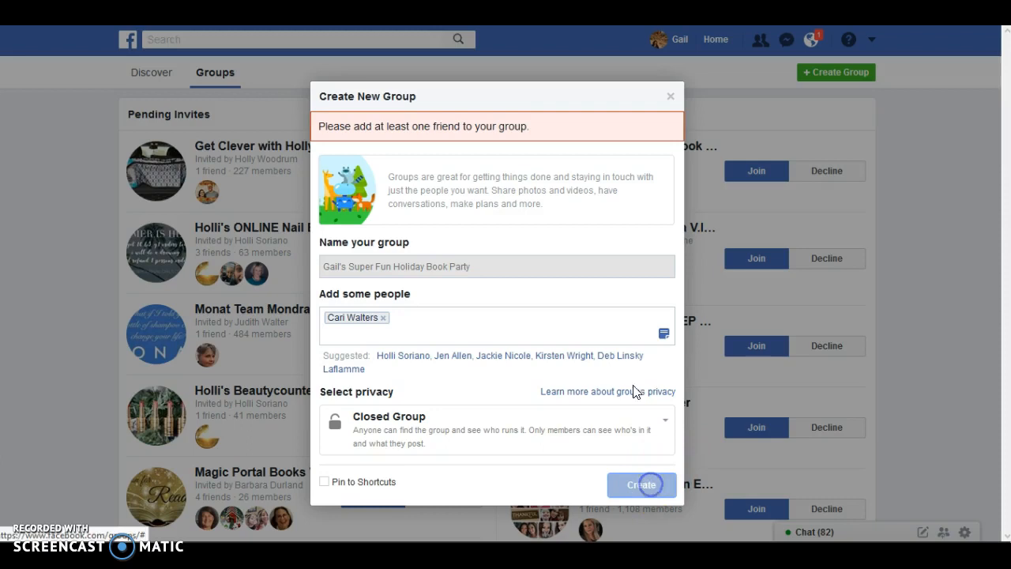
pyautogui.click(610, 316)
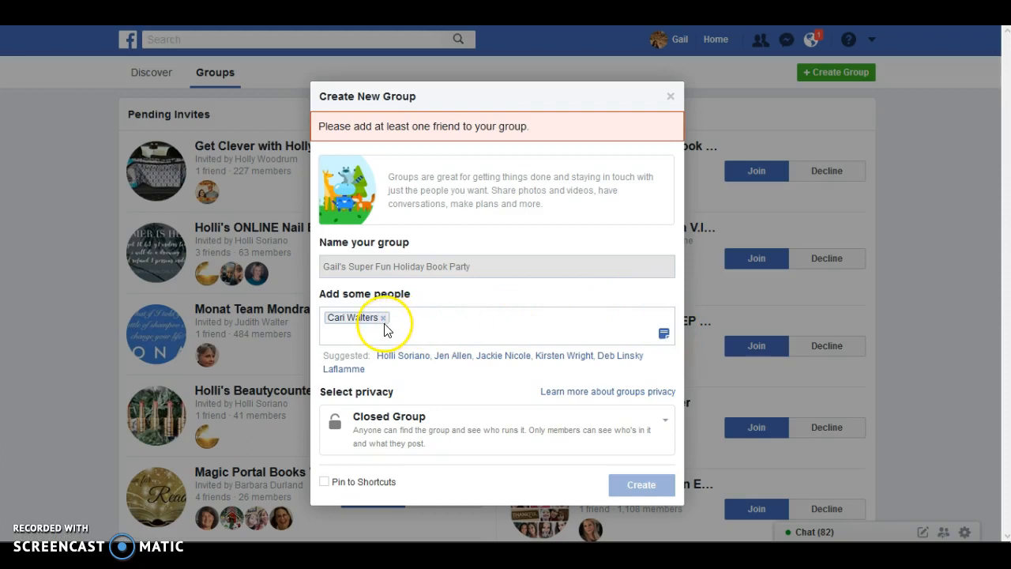
pyautogui.click(670, 96)
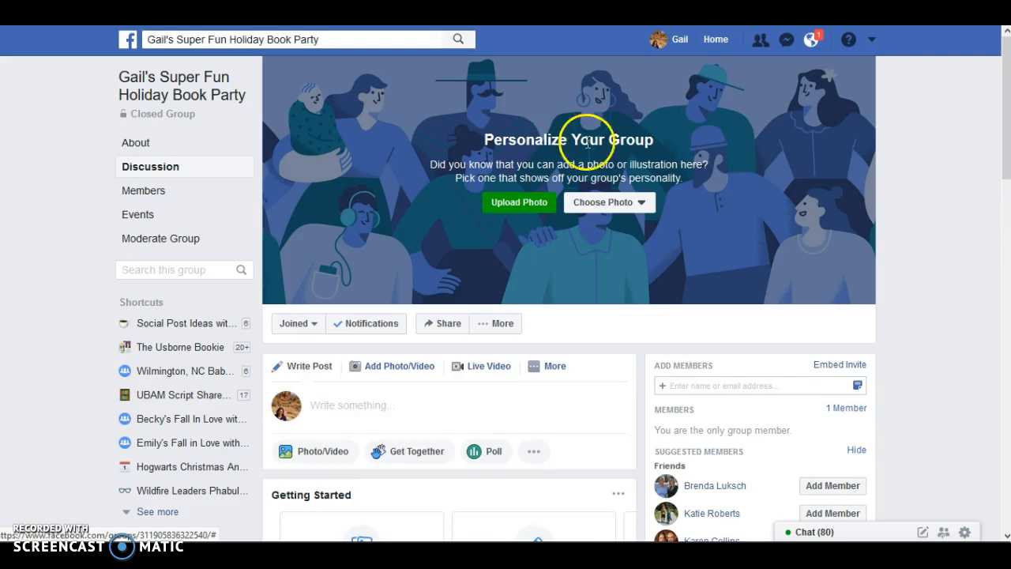
# - Upload the fall book party banner that includes the event time from Documents as the group's cover photo
pyautogui.click(525, 205)
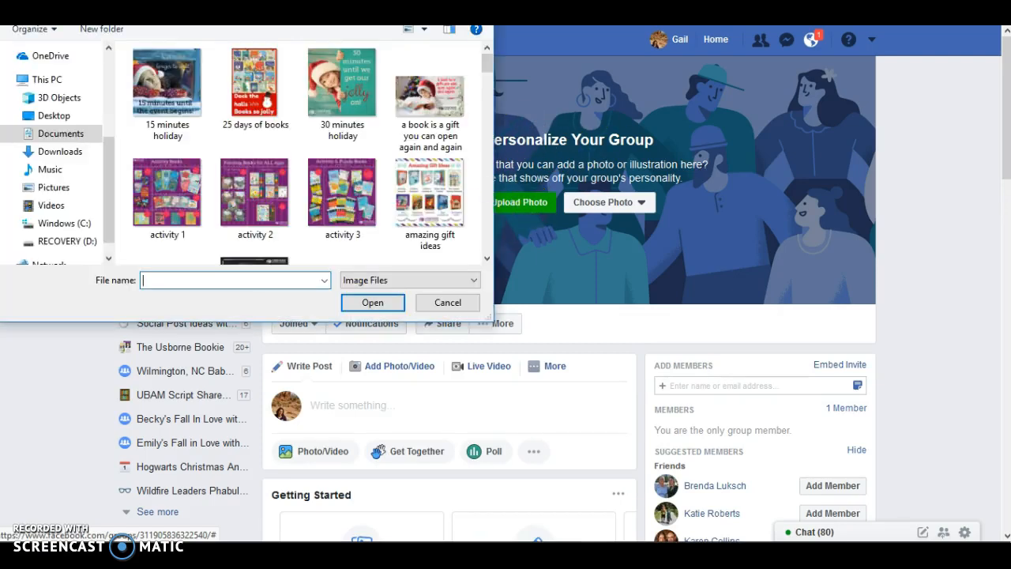
pyautogui.click(71, 132)
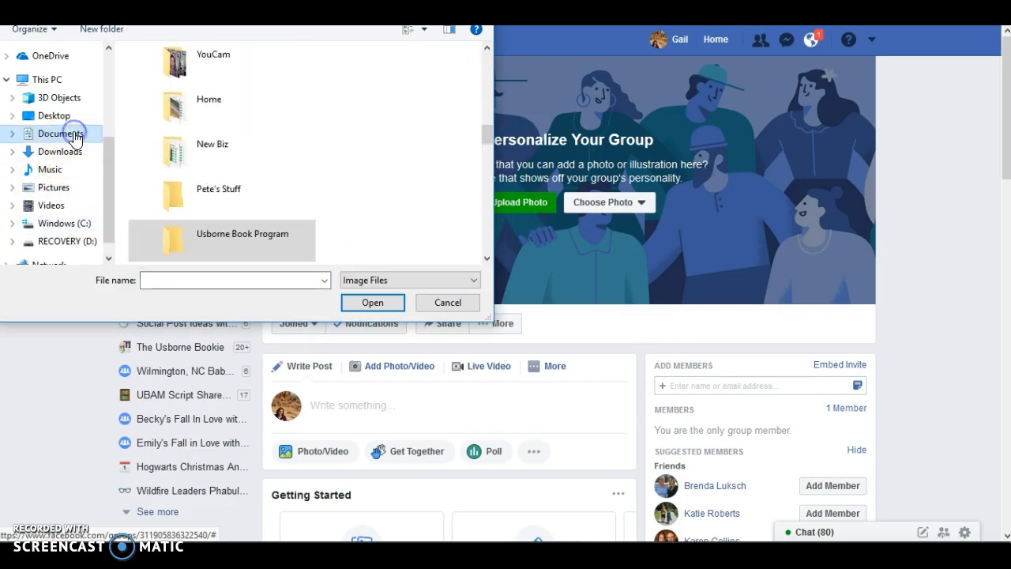
pyautogui.click(403, 6)
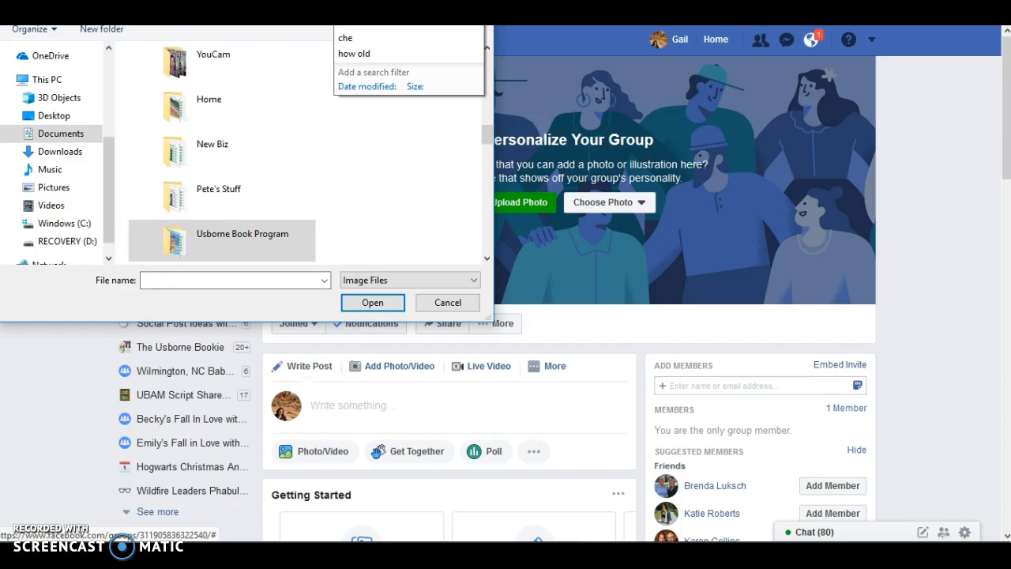
pyautogui.write('u')
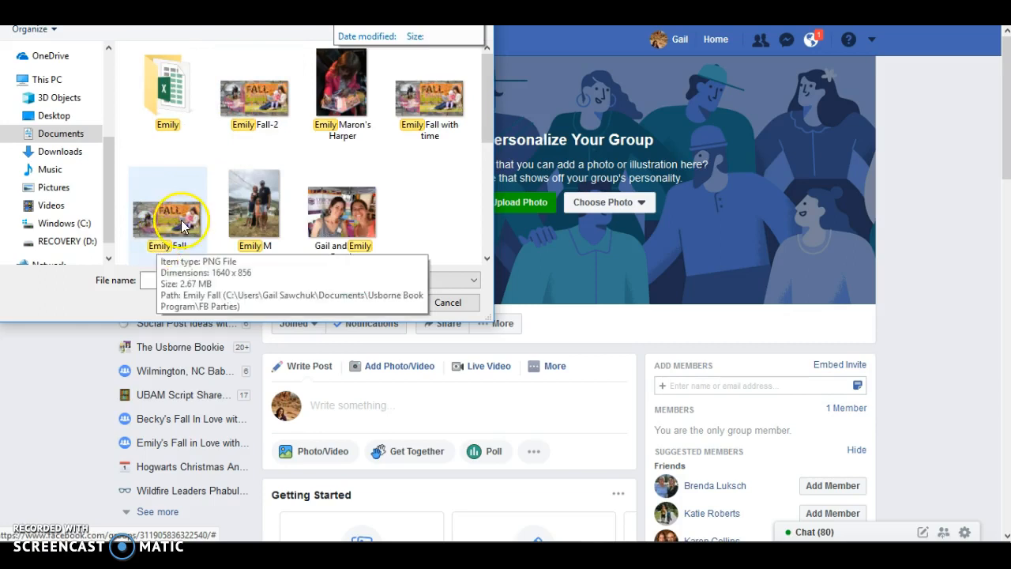
pyautogui.doubleClick(433, 102)
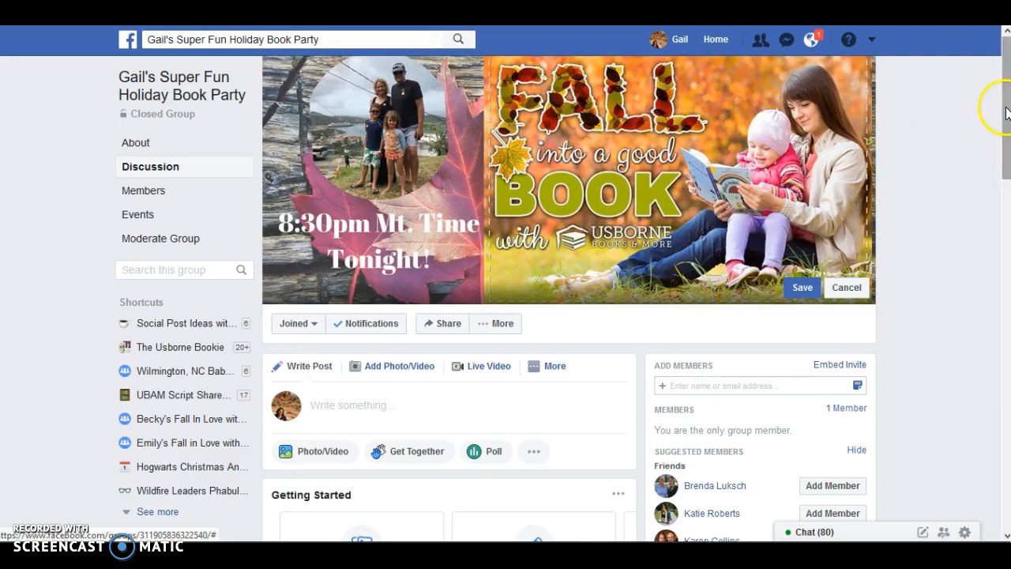
# - Stay on the group page instead of leaving for the group settings, and save the new cover photo
pyautogui.scroll(-1, 1006, 113)
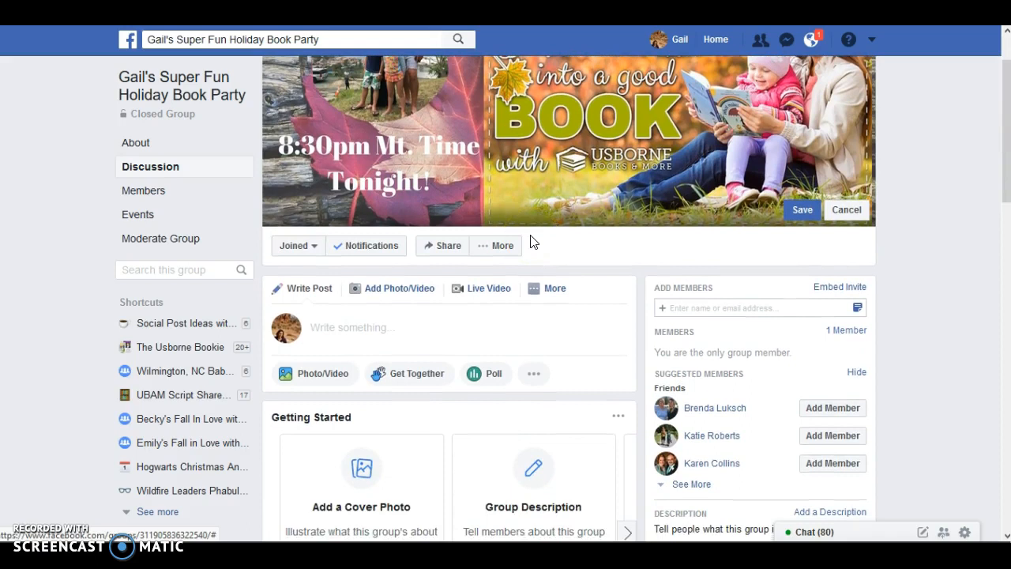
pyautogui.click(495, 249)
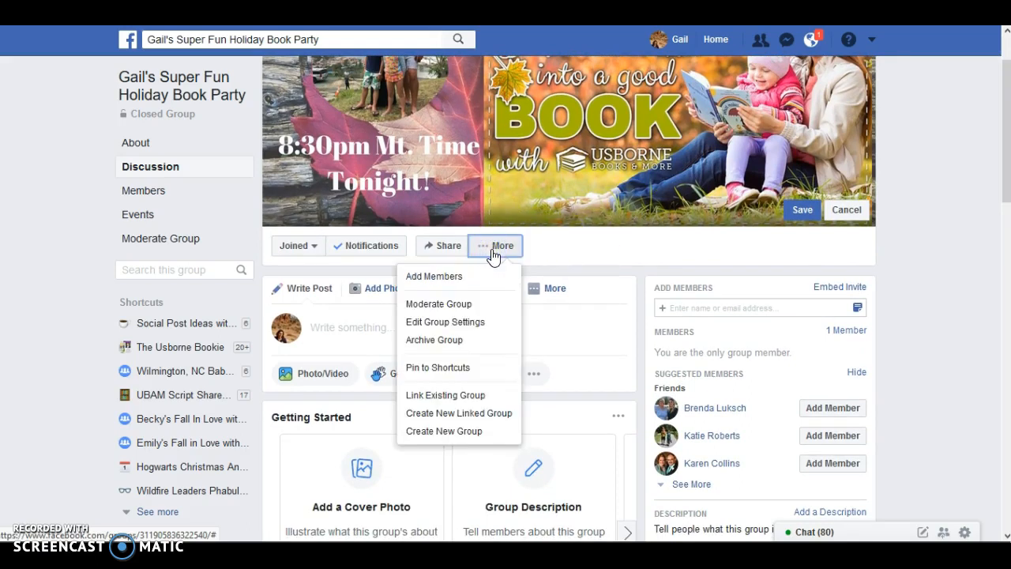
pyautogui.click(456, 324)
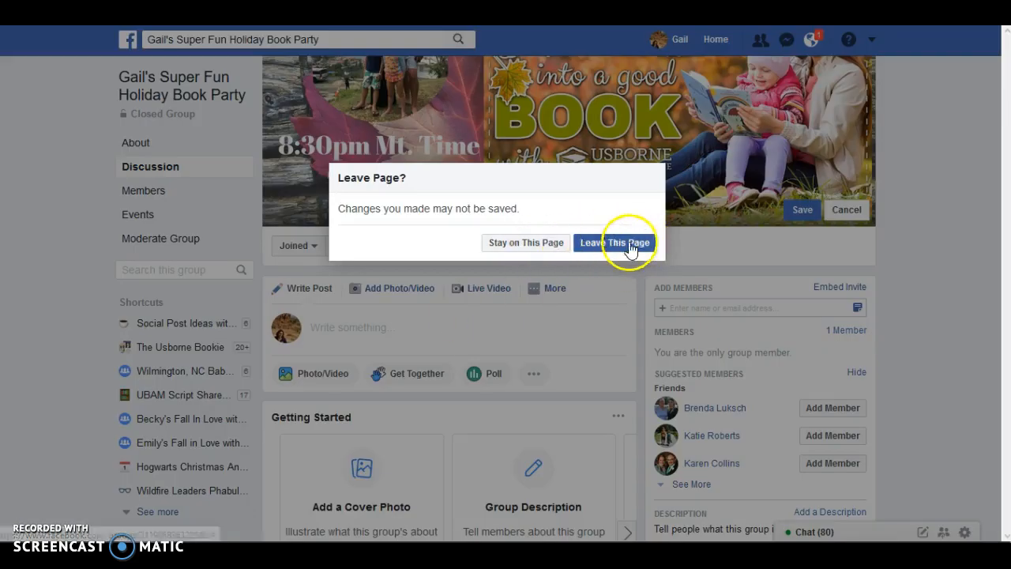
pyautogui.click(526, 243)
pyautogui.click(802, 210)
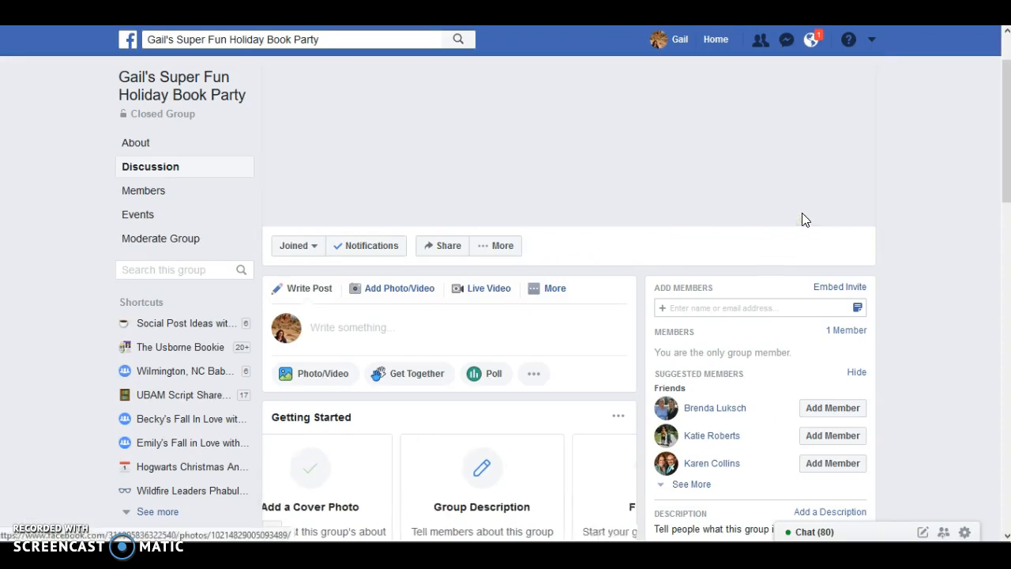
# - Open the group settings and paste the invitation for Monday, October 15th at 8:30pm Mountain Time into the description
pyautogui.click(499, 245)
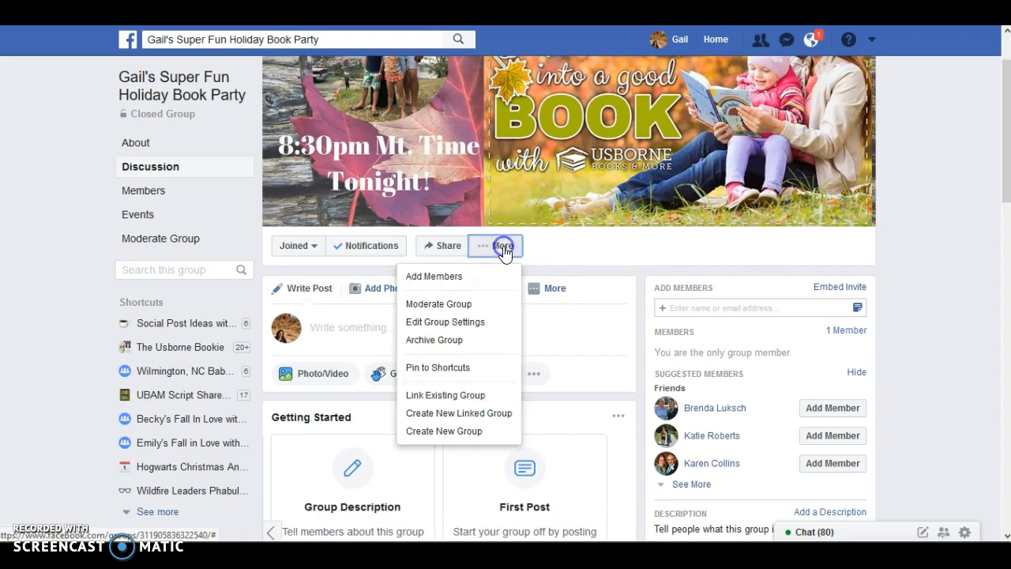
pyautogui.click(430, 322)
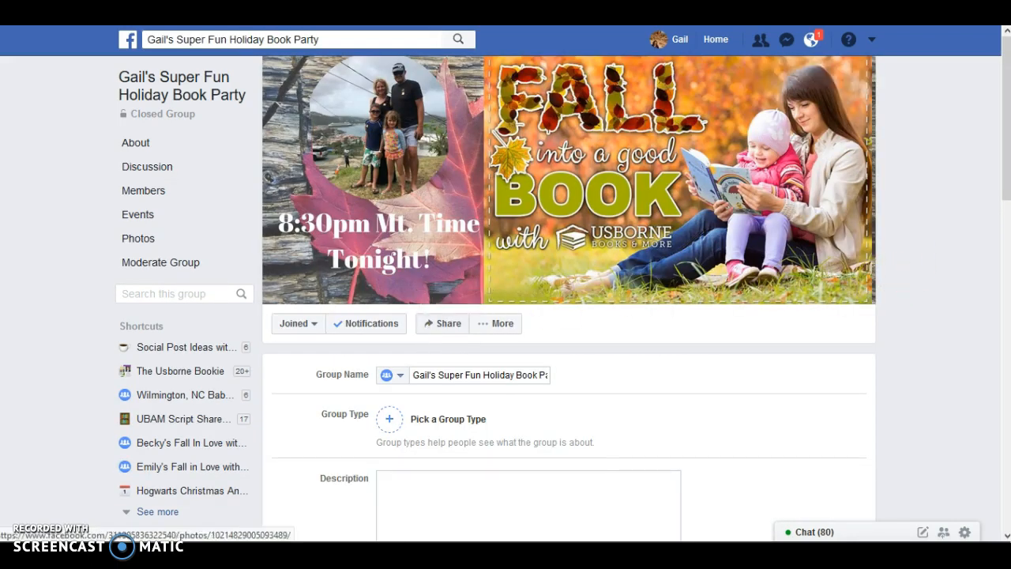
pyautogui.moveTo(1005, 129); pyautogui.dragTo(1005, 175)
pyautogui.click(429, 364)
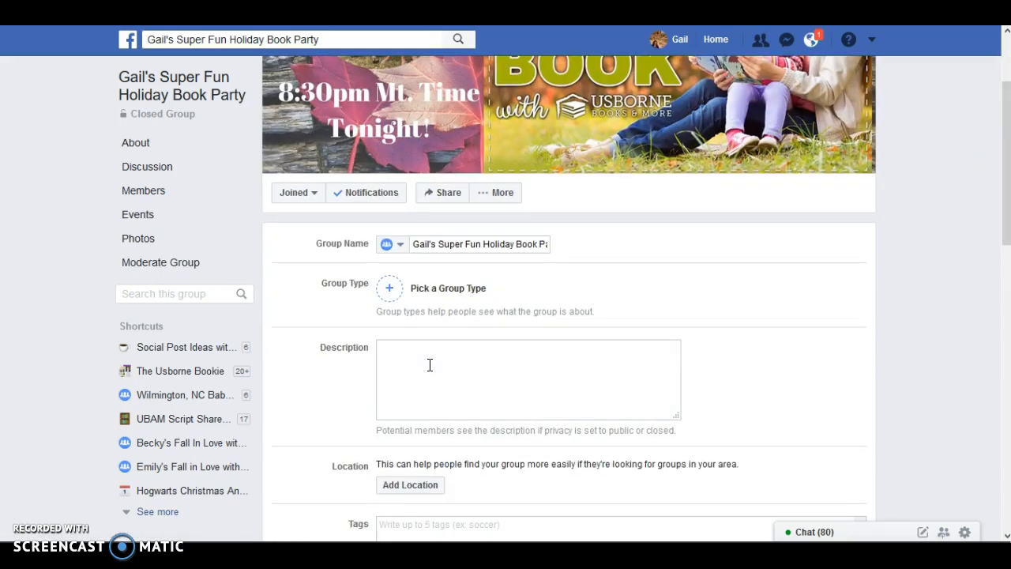
pyautogui.click(417, 356)
pyautogui.rightClick(404, 354)
pyautogui.click(446, 424)
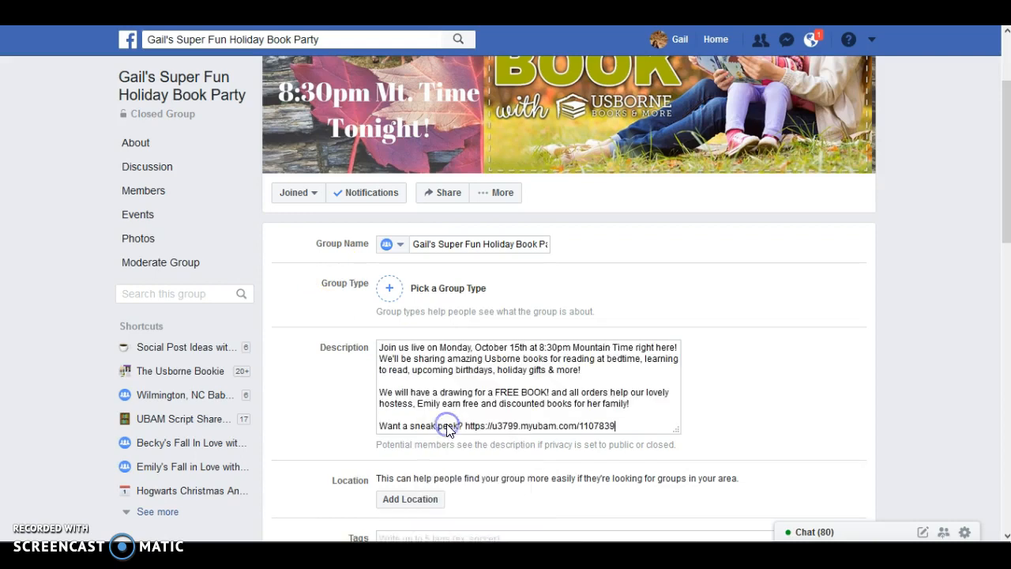
# - Review the description's wording and the shopping link after "Want a sneak peek?"
pyautogui.click(425, 384)
pyautogui.click(650, 418)
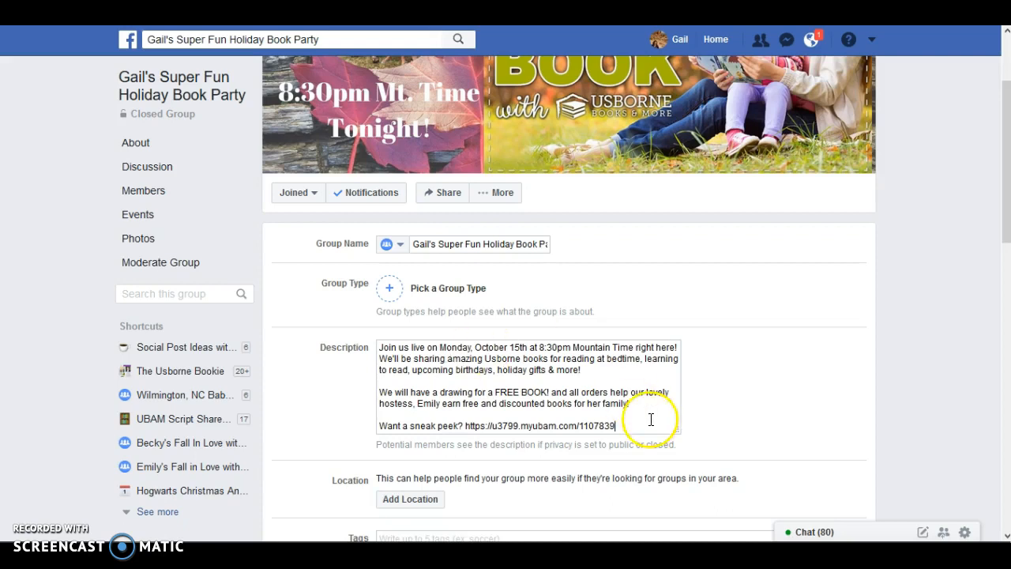
pyautogui.moveTo(1008, 237); pyautogui.dragTo(1007, 255)
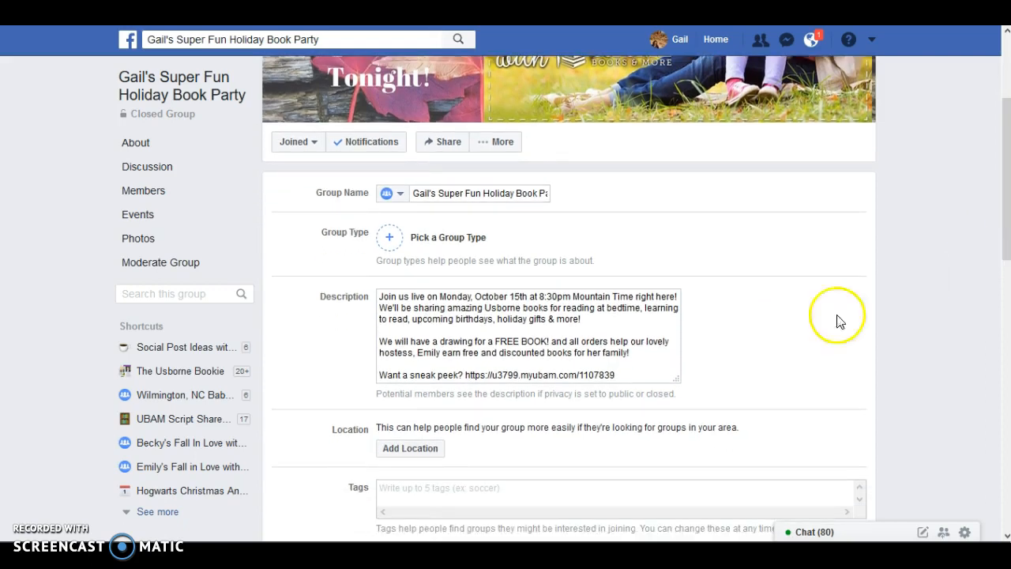
pyautogui.moveTo(630, 375); pyautogui.dragTo(466, 372)
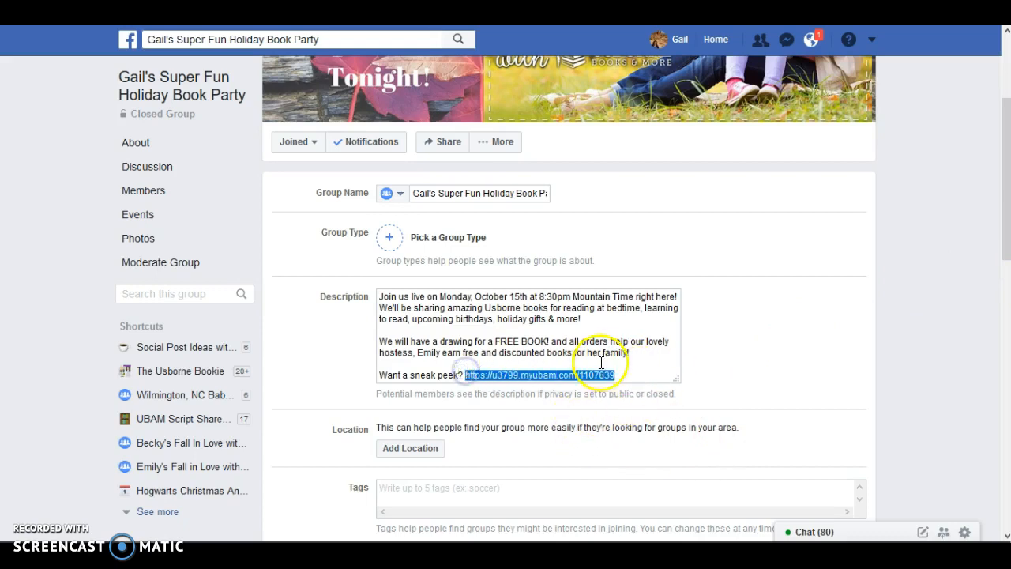
pyautogui.click(646, 376)
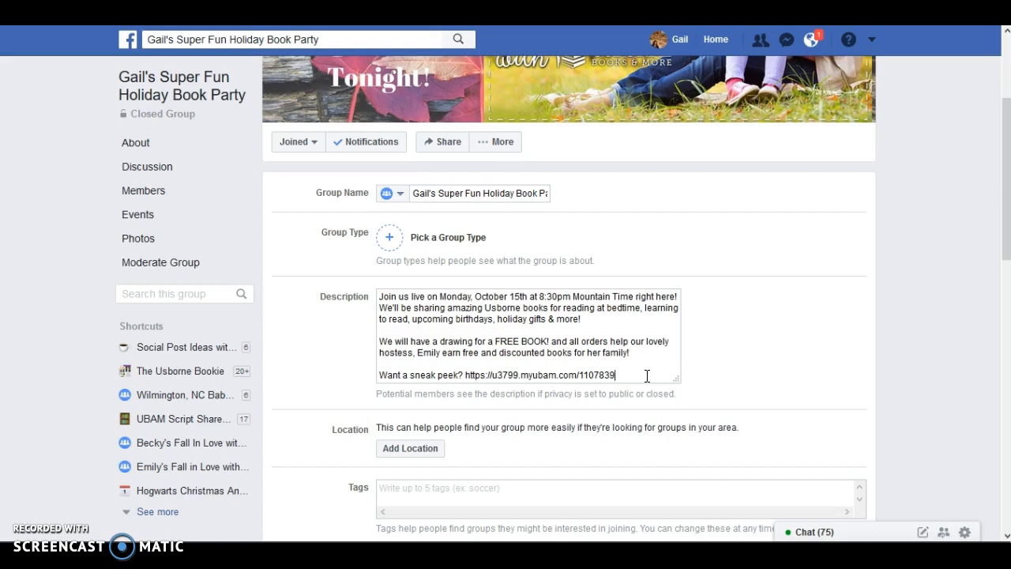
pyautogui.click(842, 296)
# - Find the Vizzlie app by searching for "vizzl", add it to the group, and finish the confirmation
pyautogui.moveTo(1007, 198); pyautogui.dragTo(995, 340)
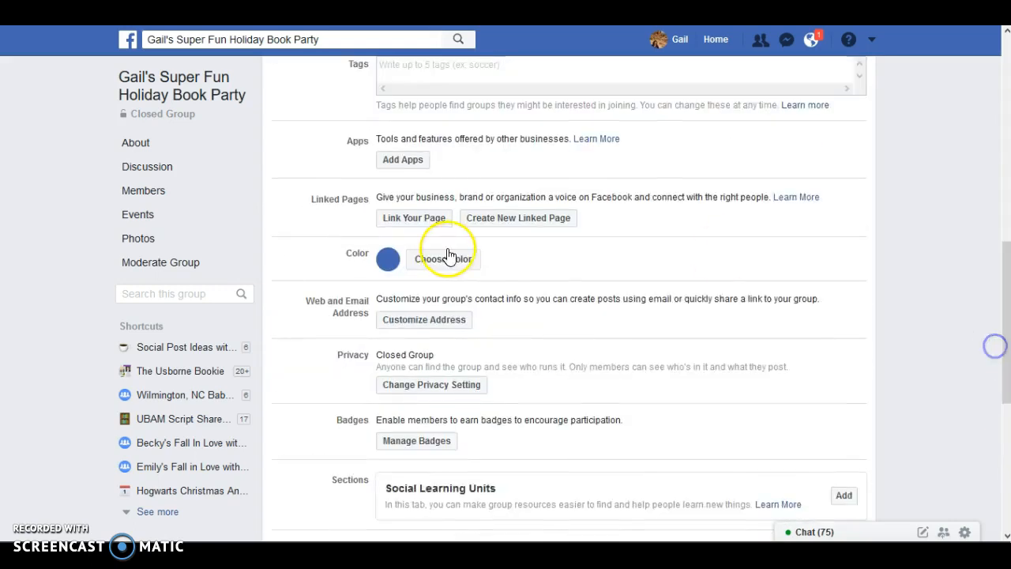
pyautogui.click(410, 161)
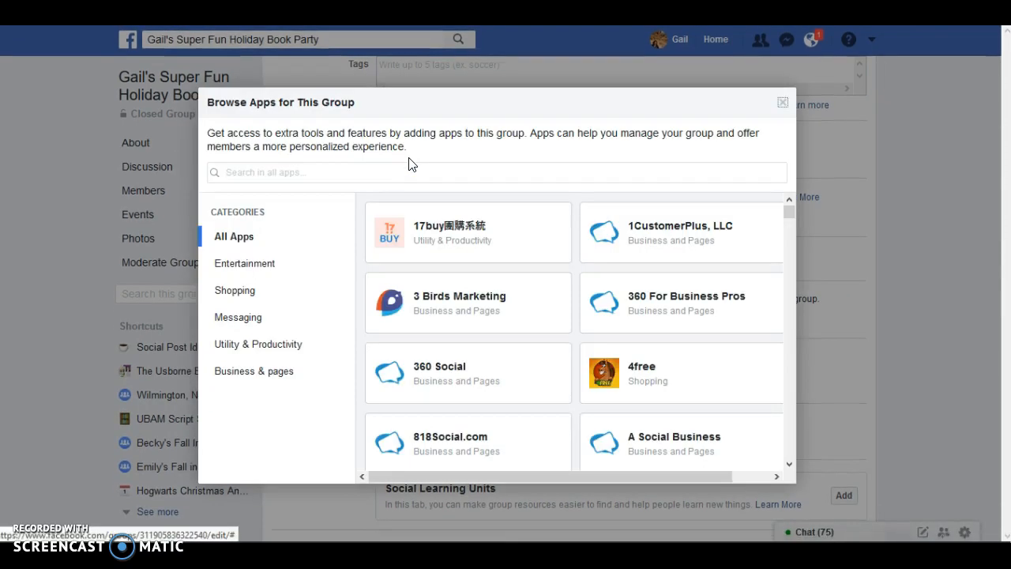
pyautogui.click(317, 170)
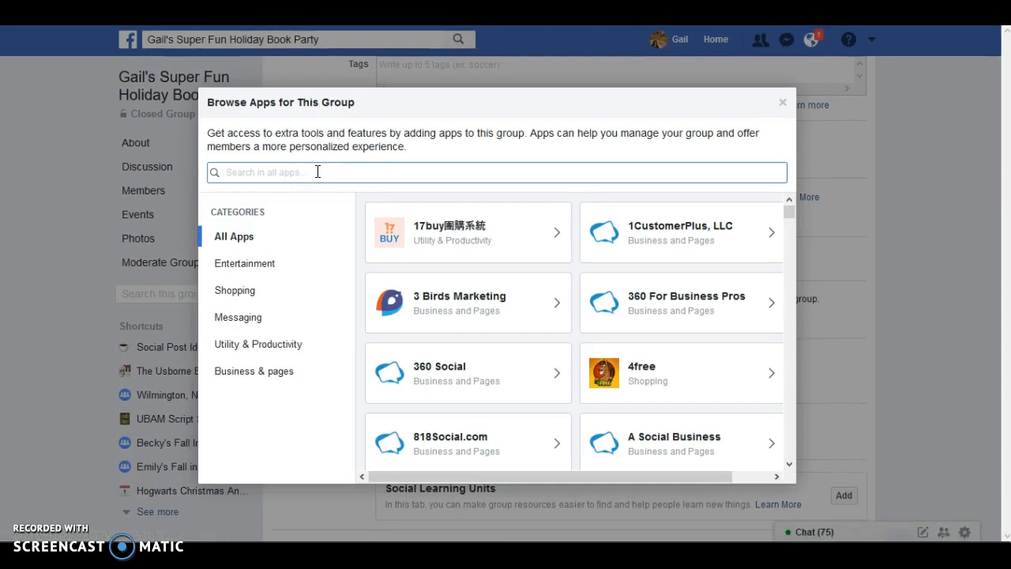
pyautogui.write('viz')
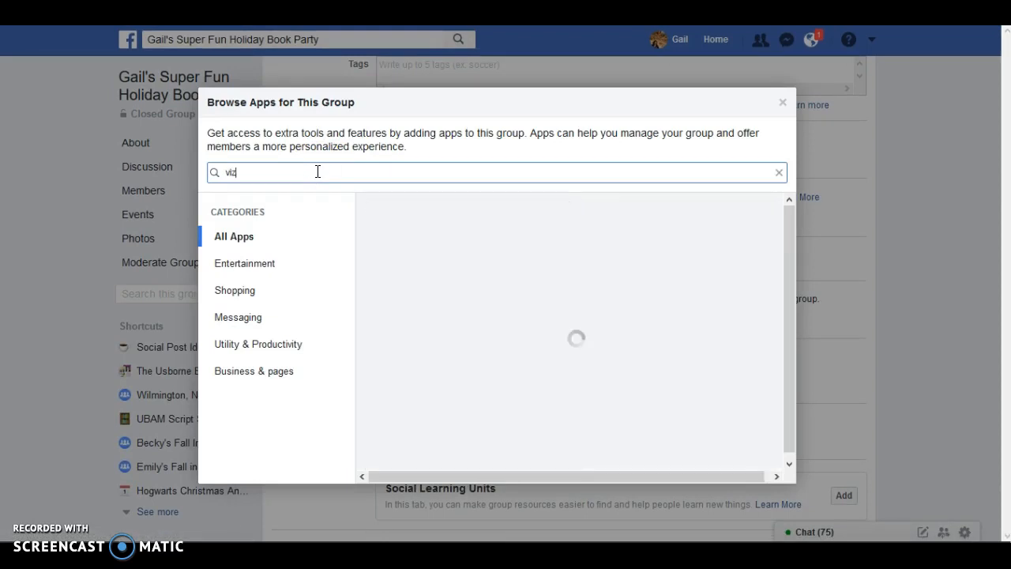
pyautogui.write('zl')
pyautogui.click(469, 250)
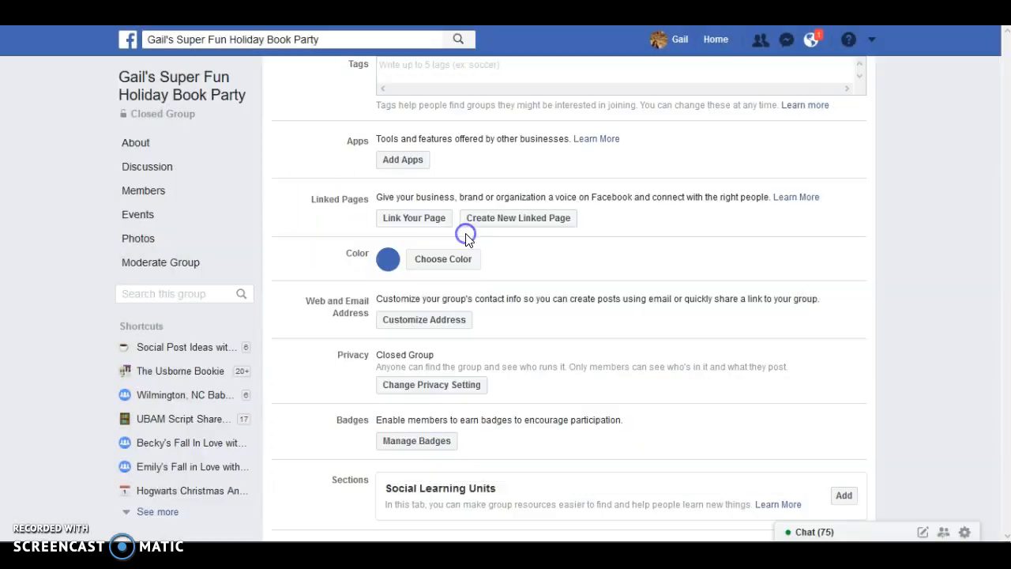
pyautogui.click(698, 360)
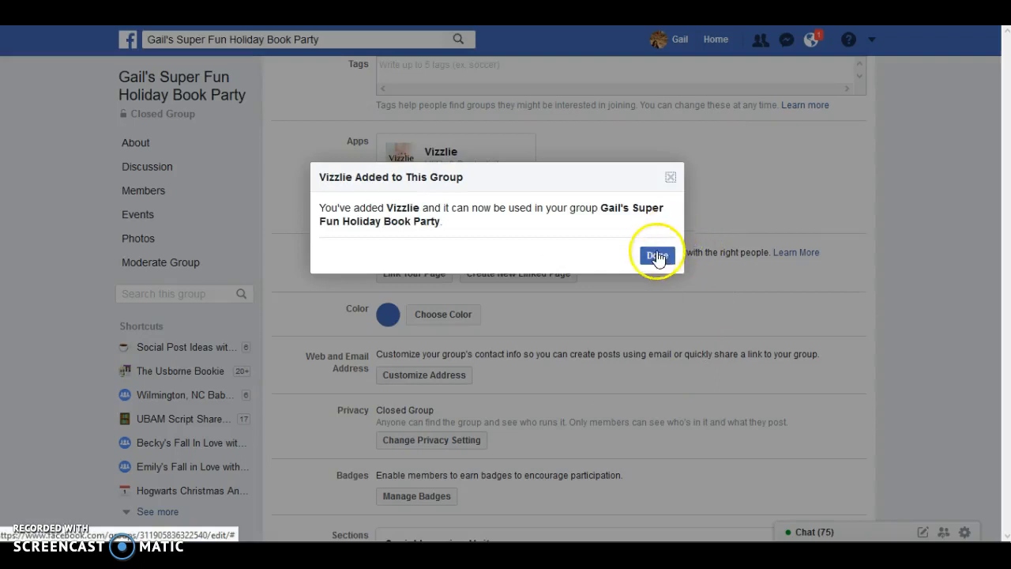
pyautogui.click(658, 255)
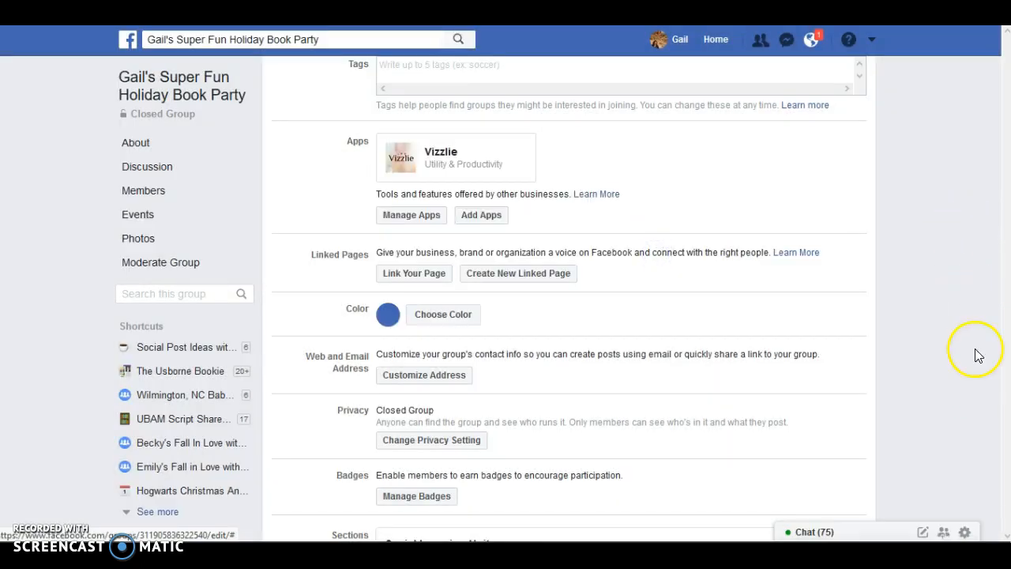
# - Look over the group settings once more and save them
pyautogui.click(855, 229)
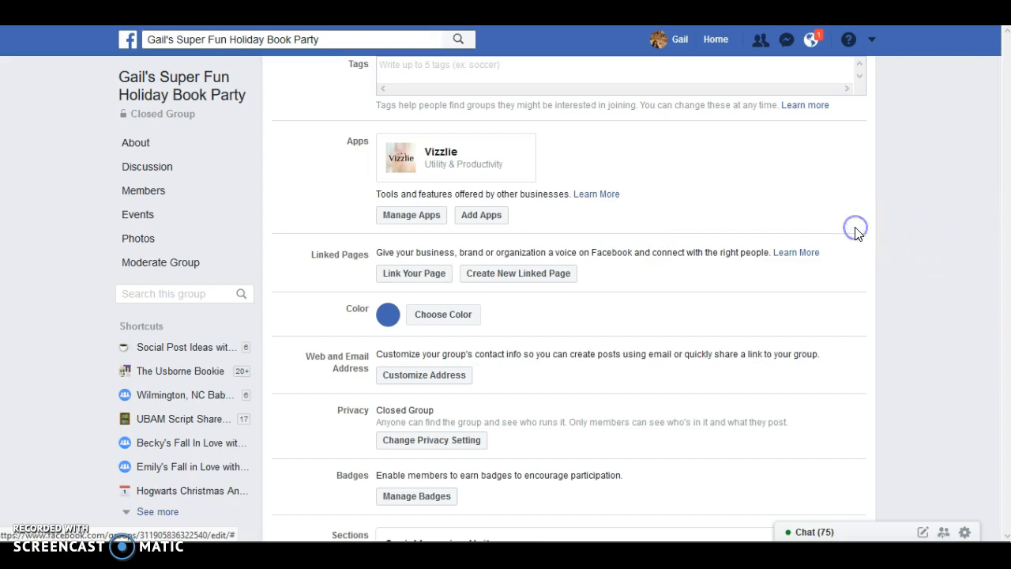
pyautogui.scroll(10, 856, 229)
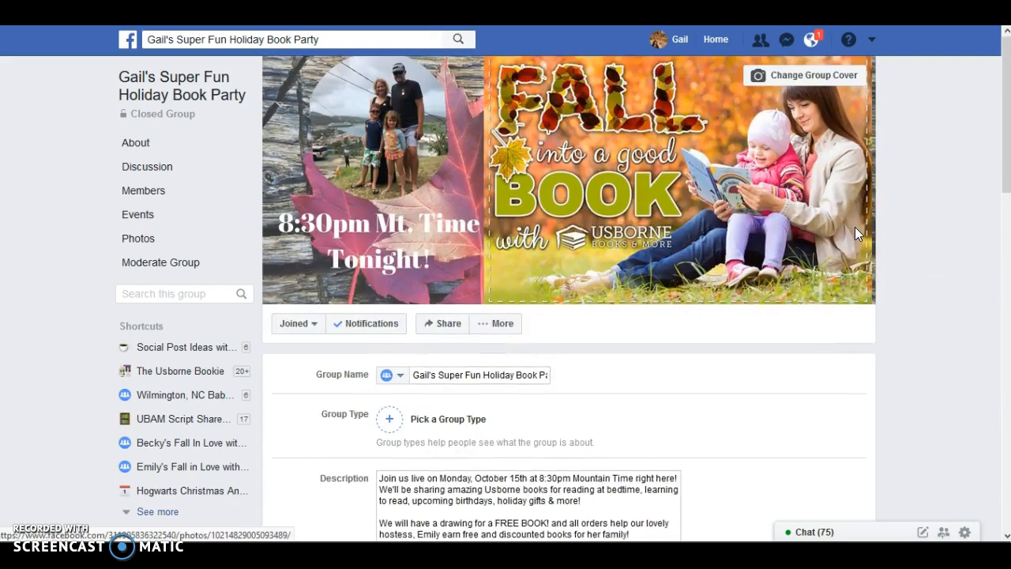
pyautogui.scroll(-5, 855, 234)
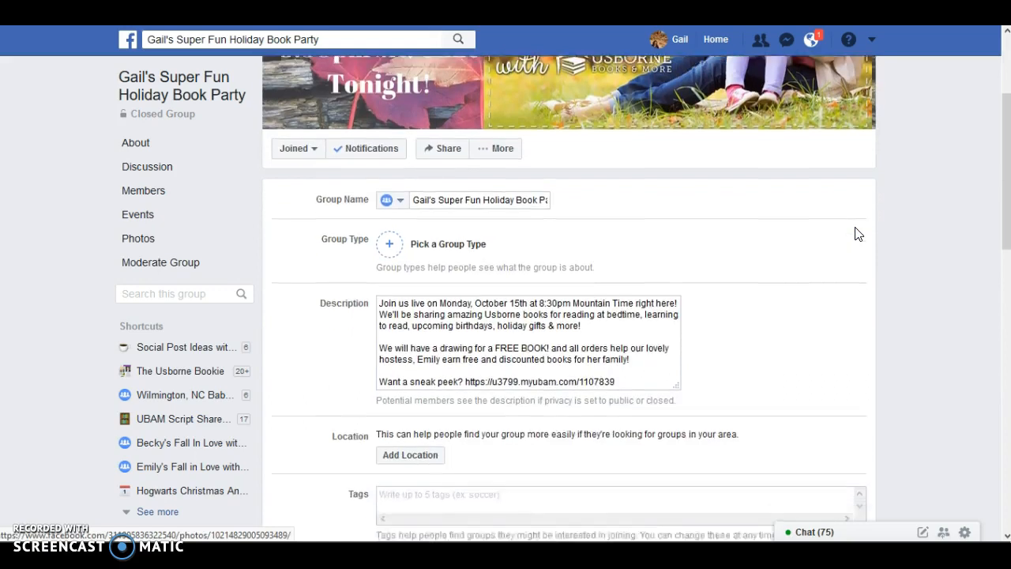
pyautogui.scroll(-12, 856, 234)
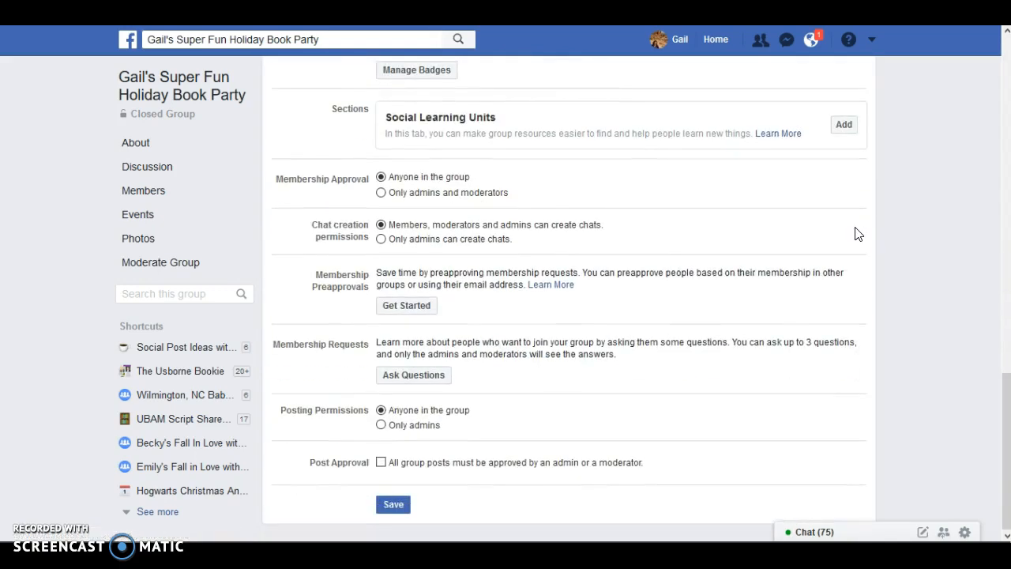
pyautogui.click(397, 507)
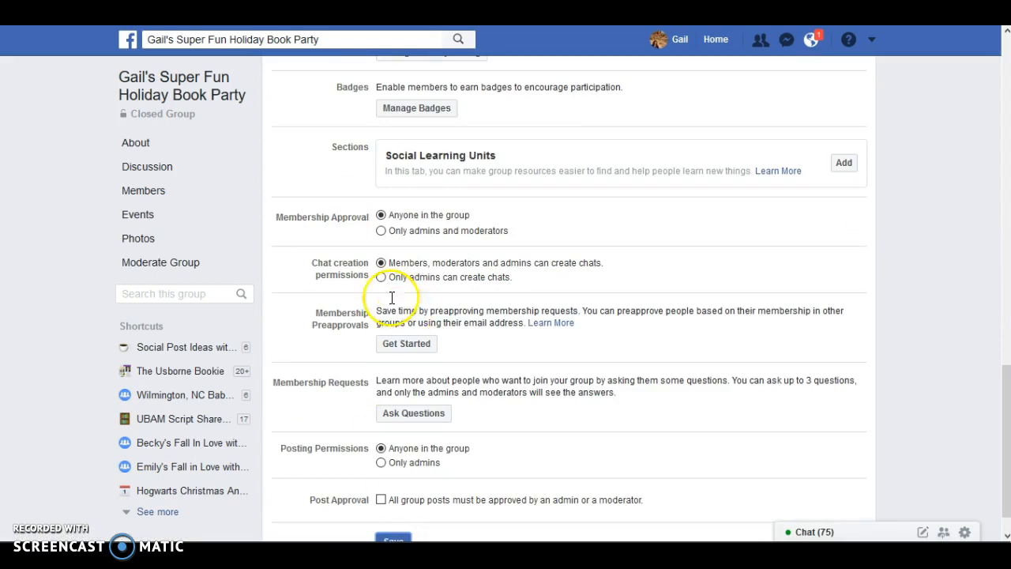
# - Return to the group's discussion and mark the updated description post as an announcement
pyautogui.click(168, 180)
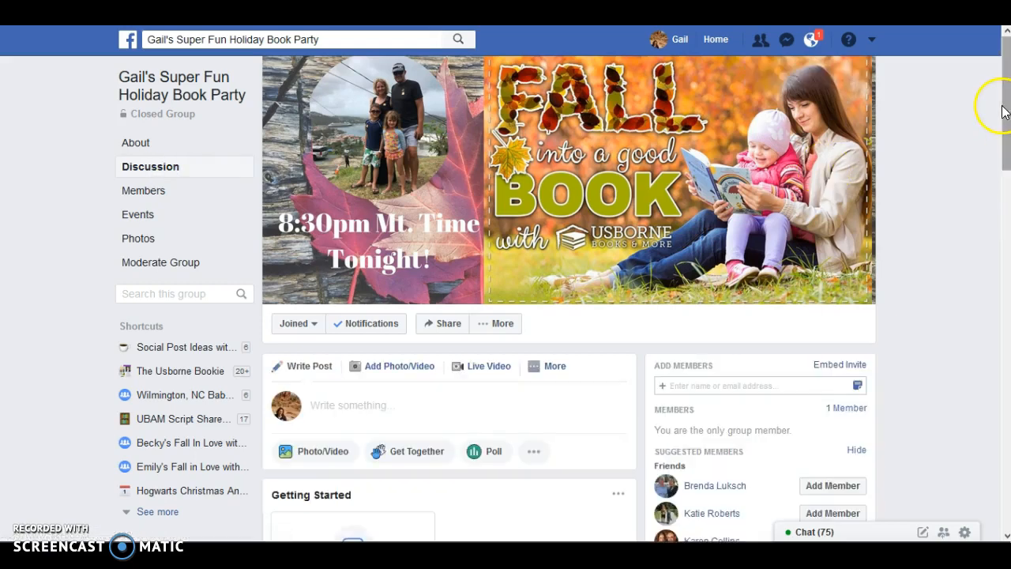
pyautogui.scroll(-3, 993, 106)
pyautogui.scroll(-5, 569, 300)
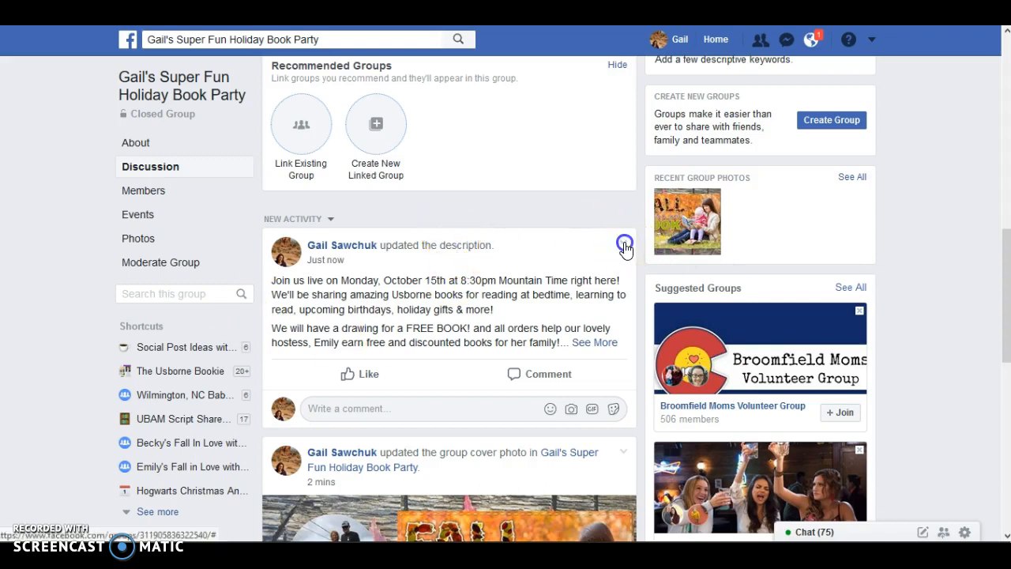
pyautogui.click(624, 243)
pyautogui.click(549, 371)
pyautogui.scroll(-2, 551, 379)
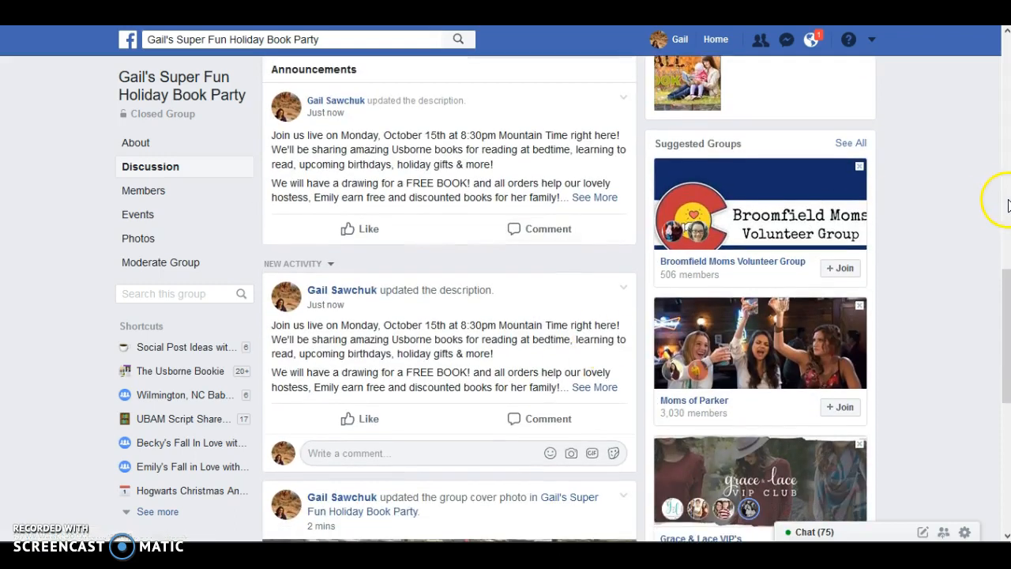
# - Start a welcome post for the new member and replace the default greeting with "Welcome to the Party!", keeping the member's tag
pyautogui.moveTo(1006, 282); pyautogui.dragTo(979, 39)
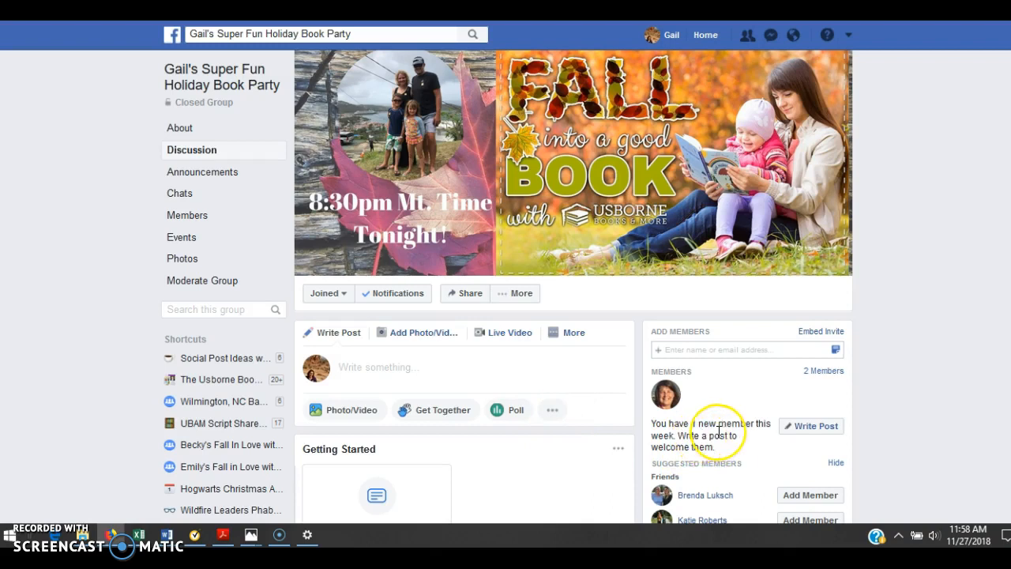
pyautogui.click(809, 429)
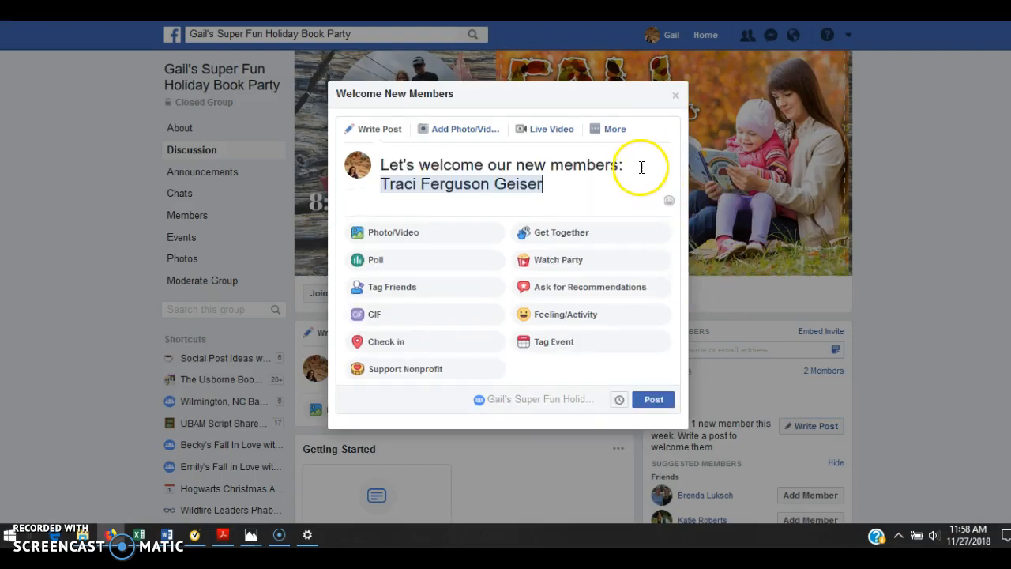
pyautogui.moveTo(635, 167); pyautogui.dragTo(363, 164)
pyautogui.write('Welc')
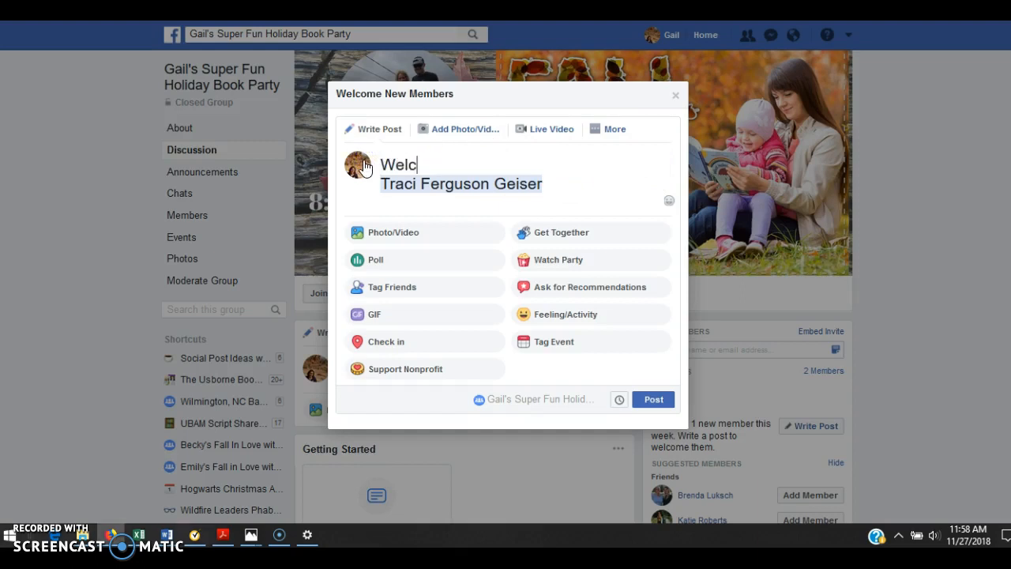
pyautogui.write('ome to the Party!')
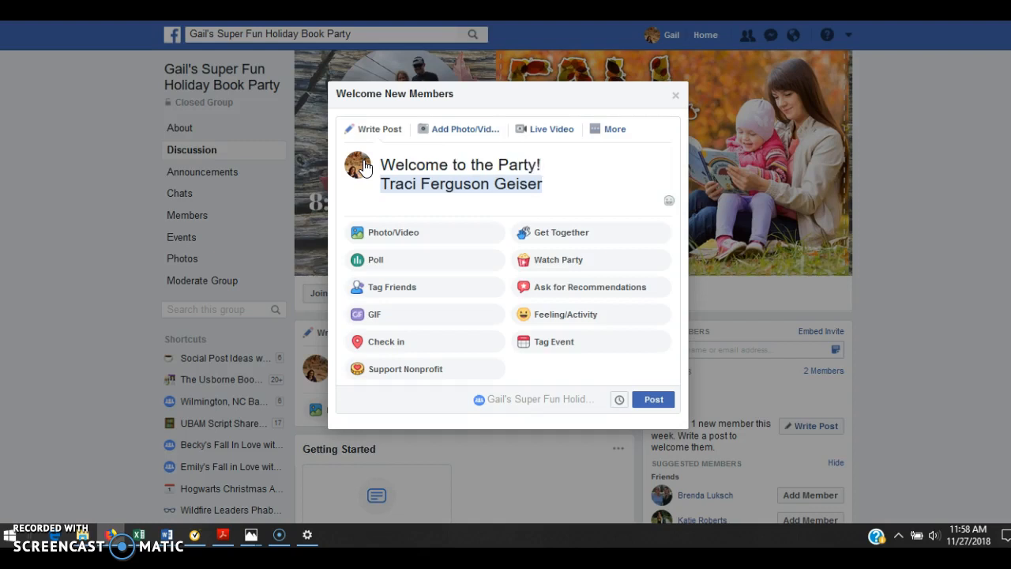
pyautogui.write(' Please tell me a')
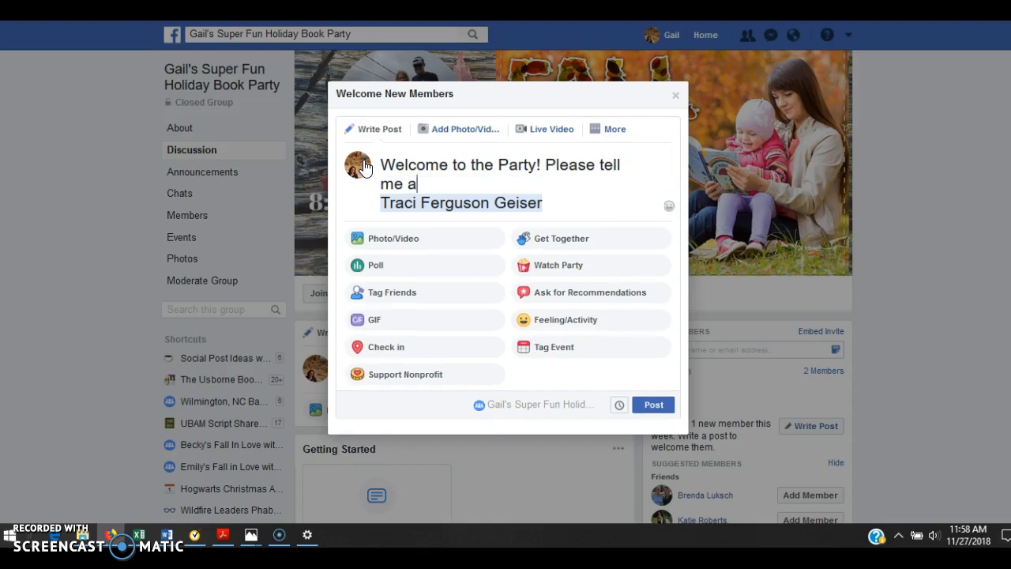
pyautogui.write(' little but')
# - Add "Please tell me a little bit about your kiddos! Ages, boy or girl, things they are interested in!?" to the welcome post
pyautogui.press('BackSpace')
pyautogui.write('i')
pyautogui.press('BackSpace')
pyautogui.press('BackSpace')
pyautogui.write('it')
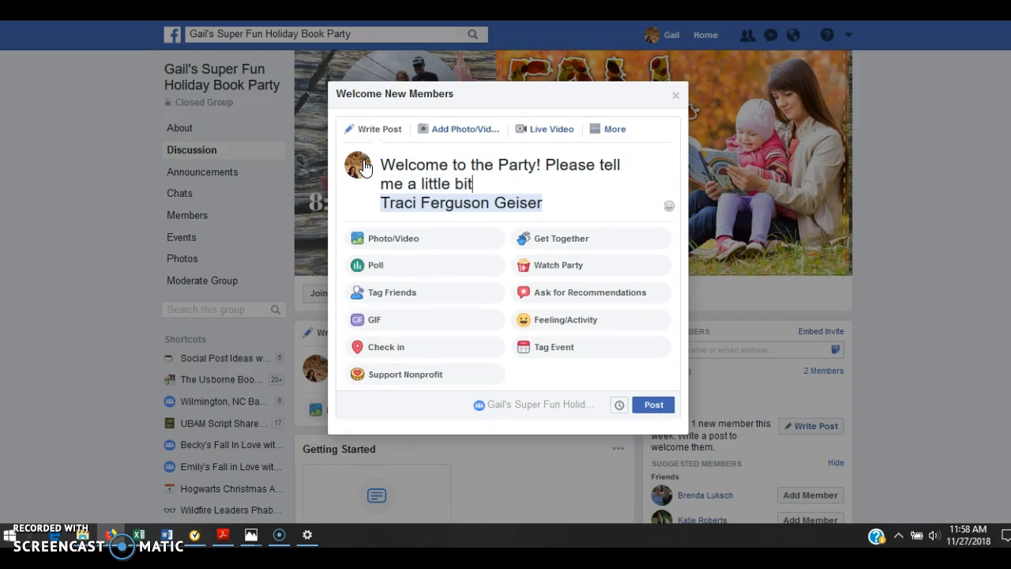
pyautogui.write(' about your k')
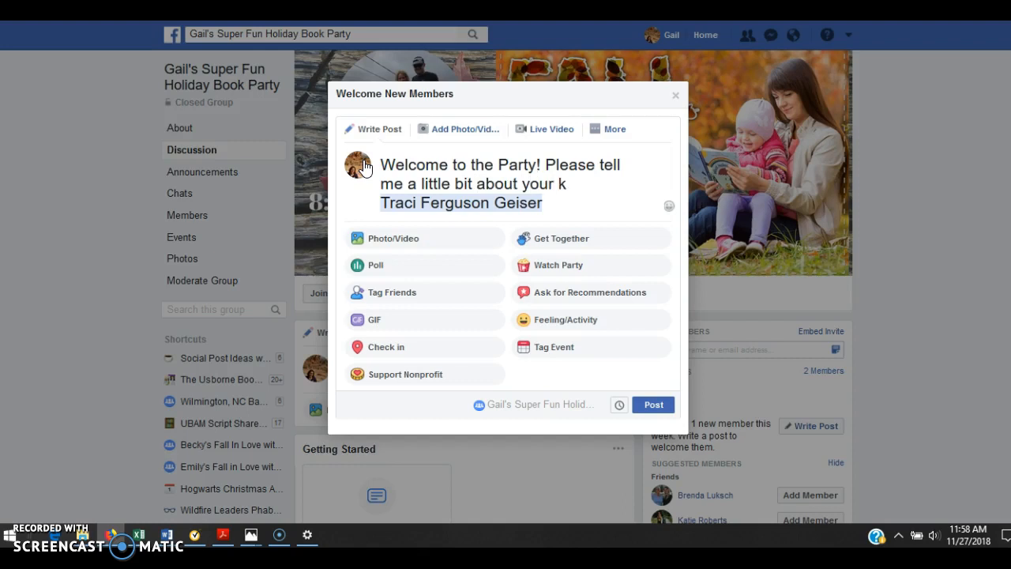
pyautogui.write('iddos!')
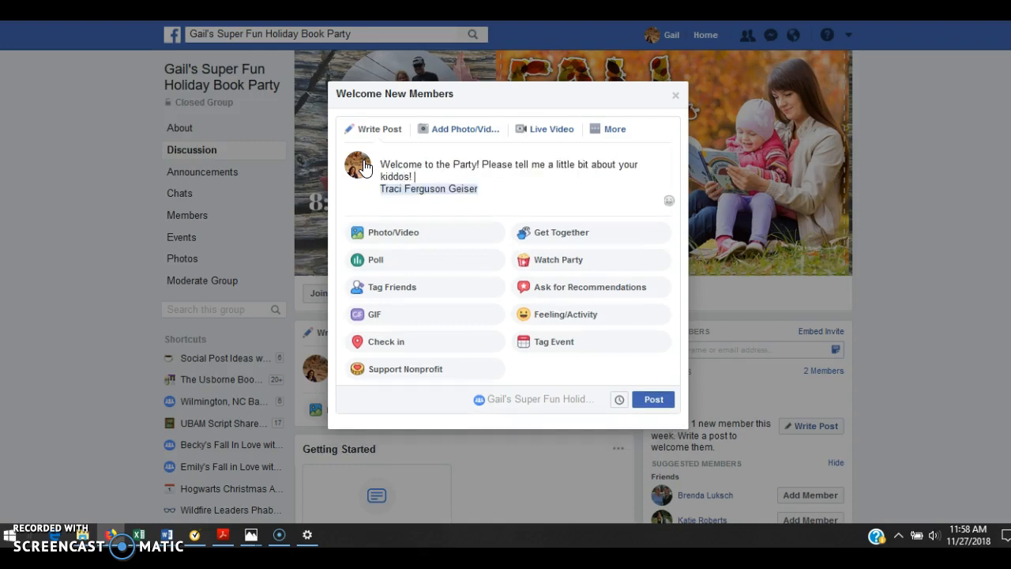
pyautogui.write(' Ages, boy or girl, things they are interested in!?')
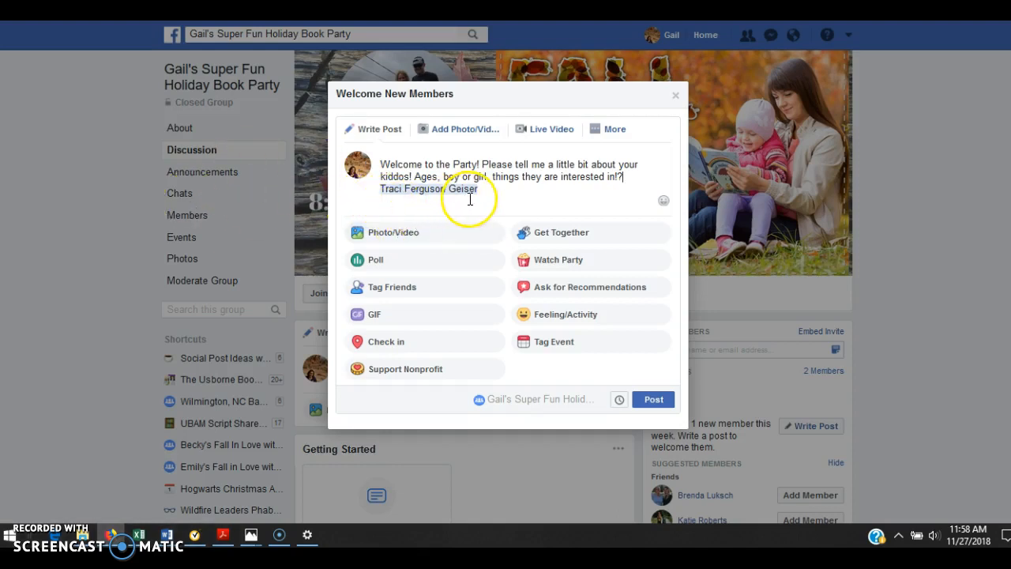
# - Search Documents for "how", attach the "How old are your readers?" image to the welcome post, and publish it
pyautogui.click(433, 237)
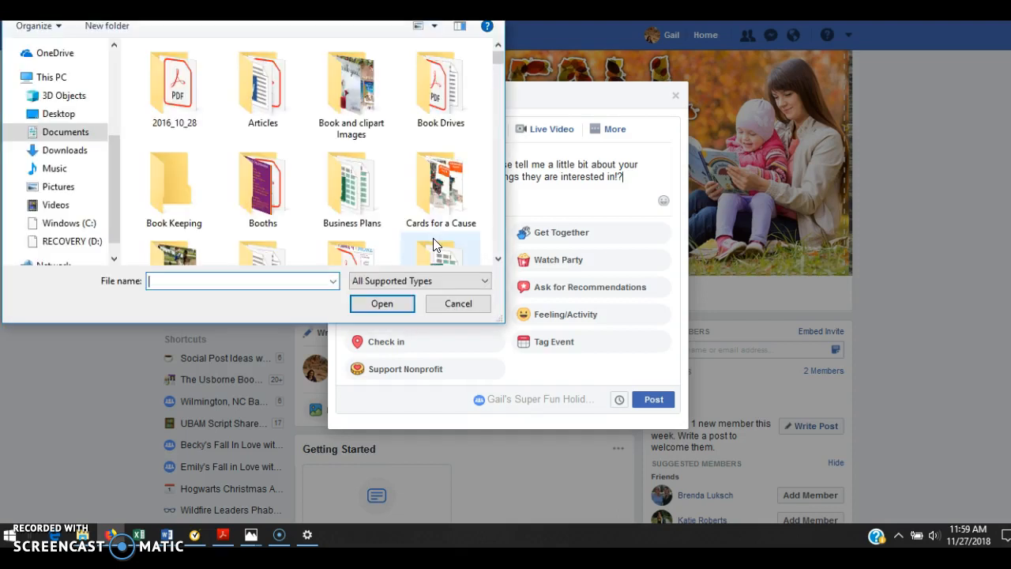
pyautogui.click(421, 9)
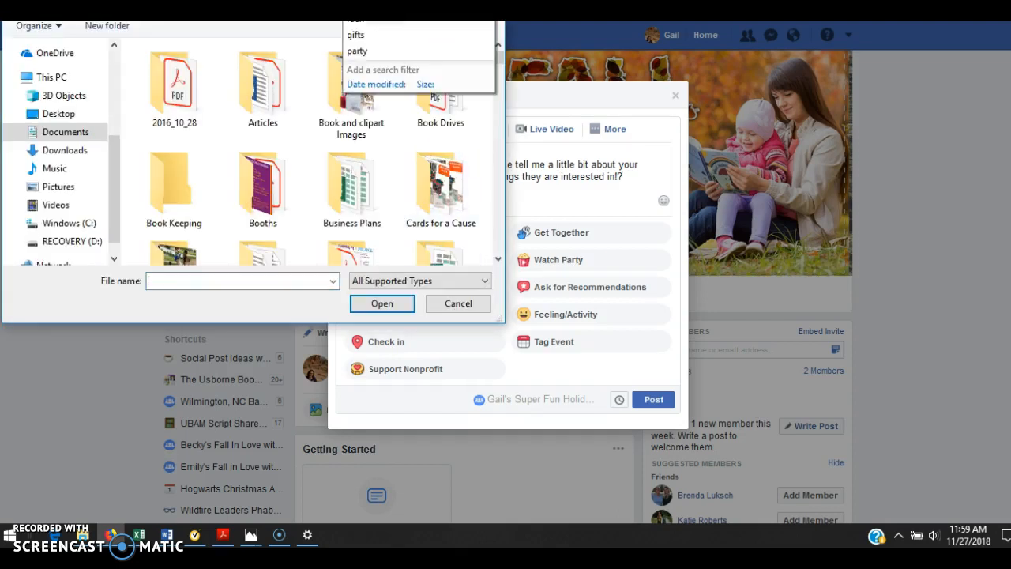
pyautogui.write('how')
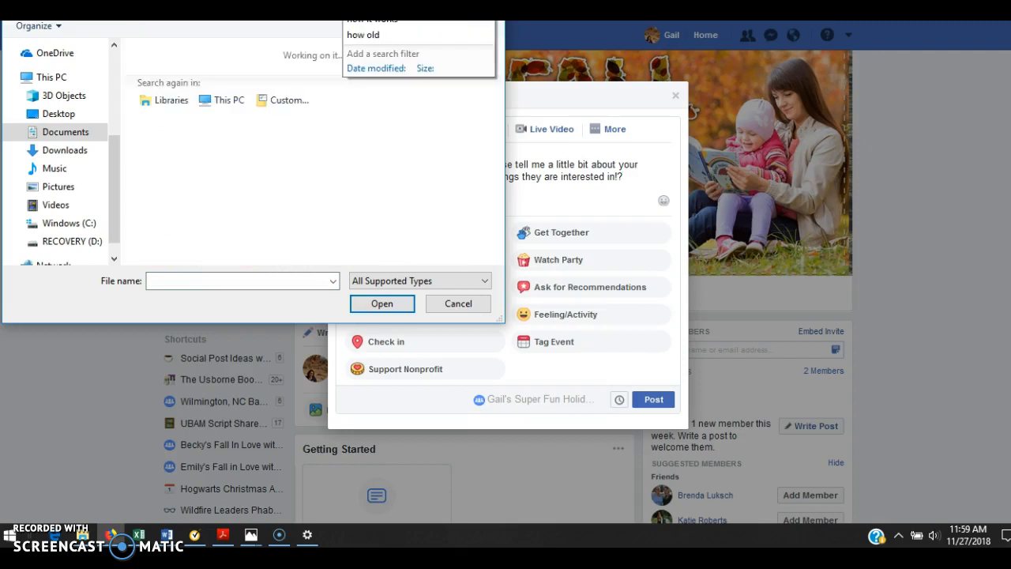
pyautogui.doubleClick(452, 209)
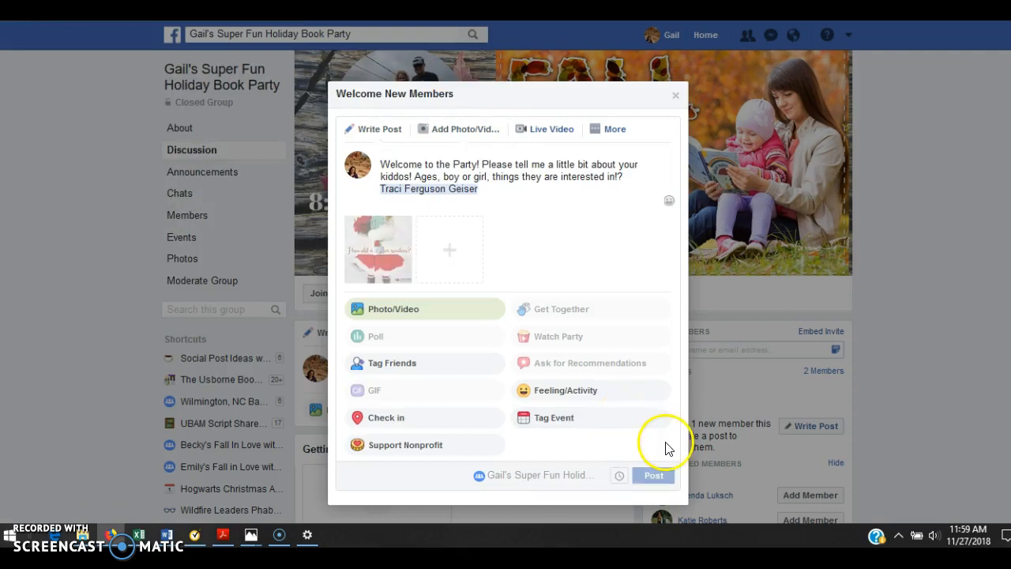
pyautogui.click(654, 478)
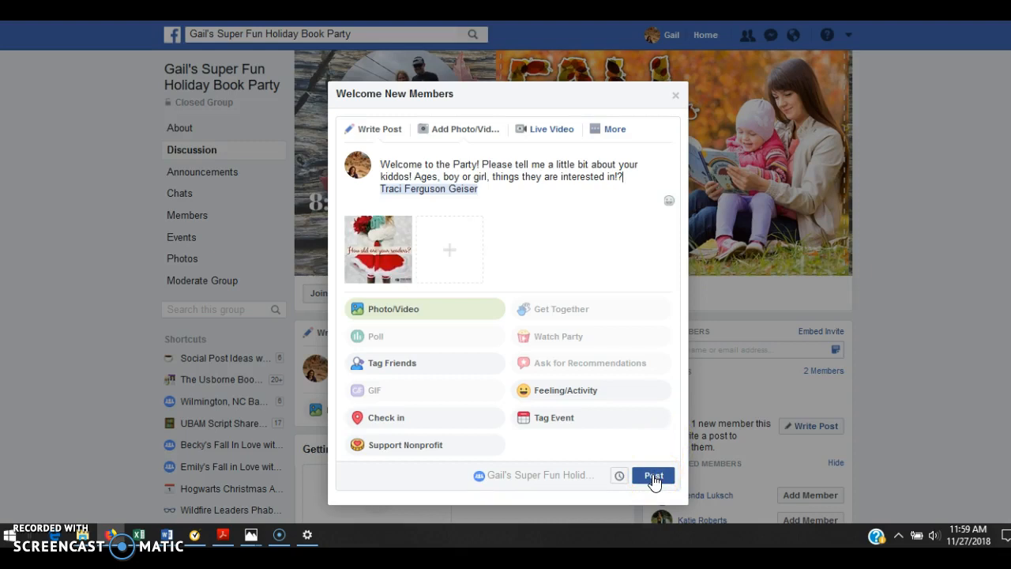
pyautogui.click(654, 479)
pyautogui.click(653, 477)
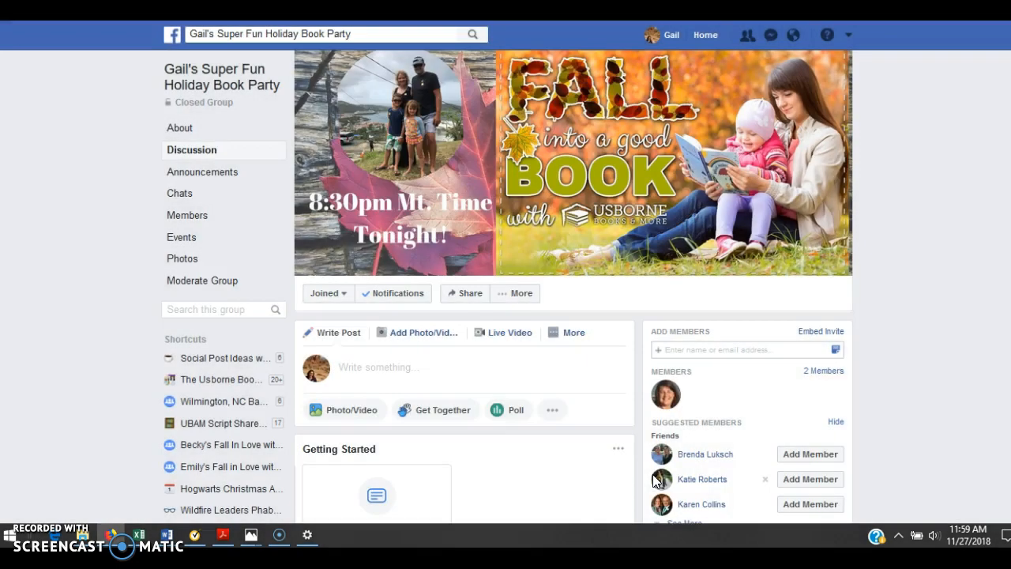
# - Switch to another holiday book party group and examine the comments and replies under its "How old are your readers?" welcome post
pyautogui.click(424, 295)
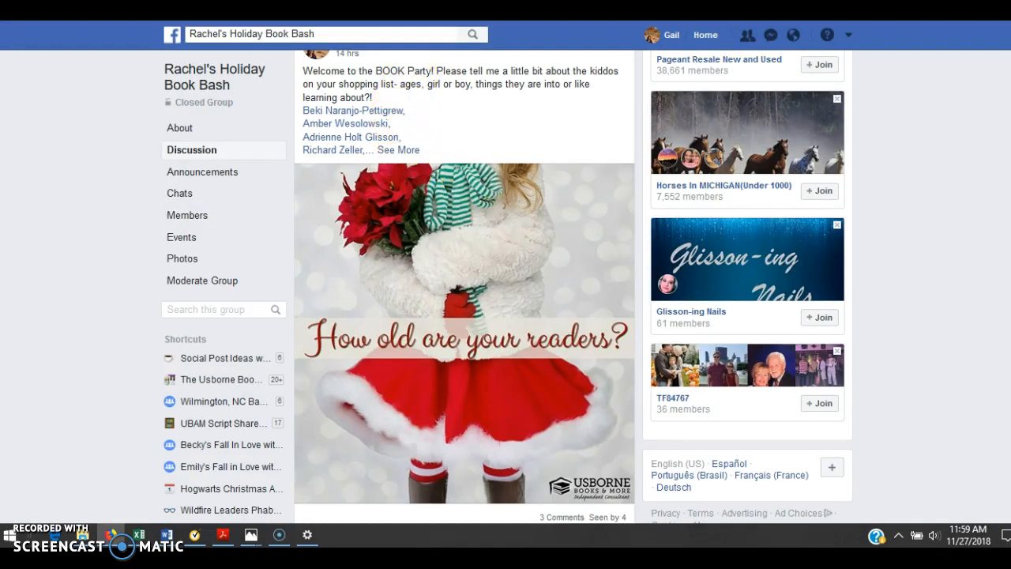
pyautogui.scroll(-3, 1008, 299)
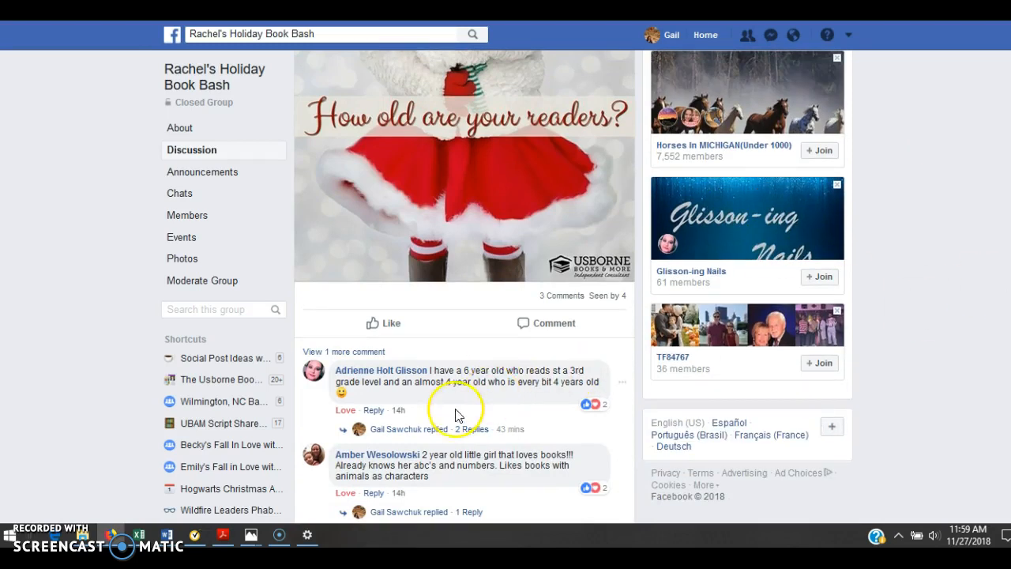
pyautogui.click(444, 433)
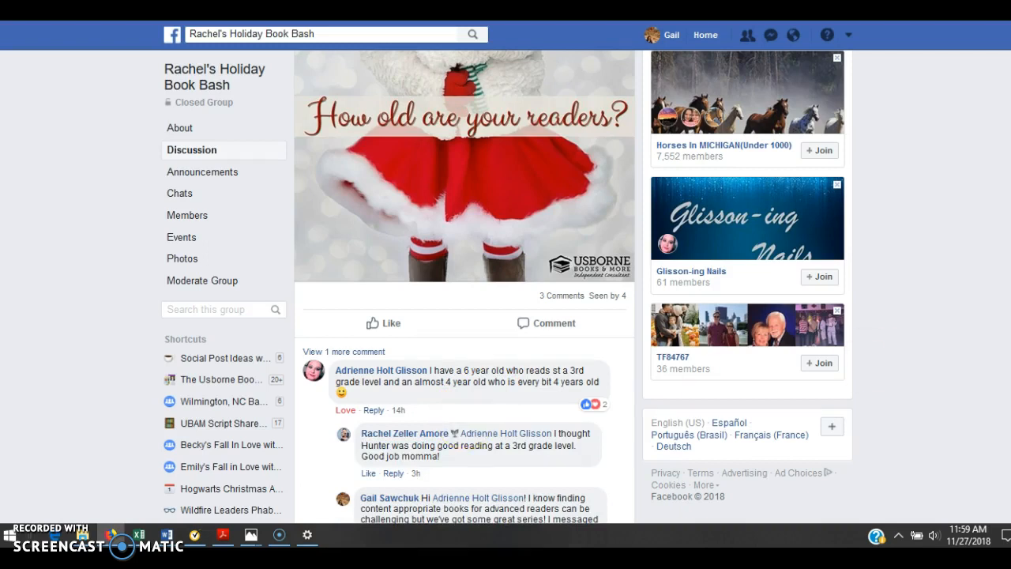
pyautogui.scroll(-3, 491, 289)
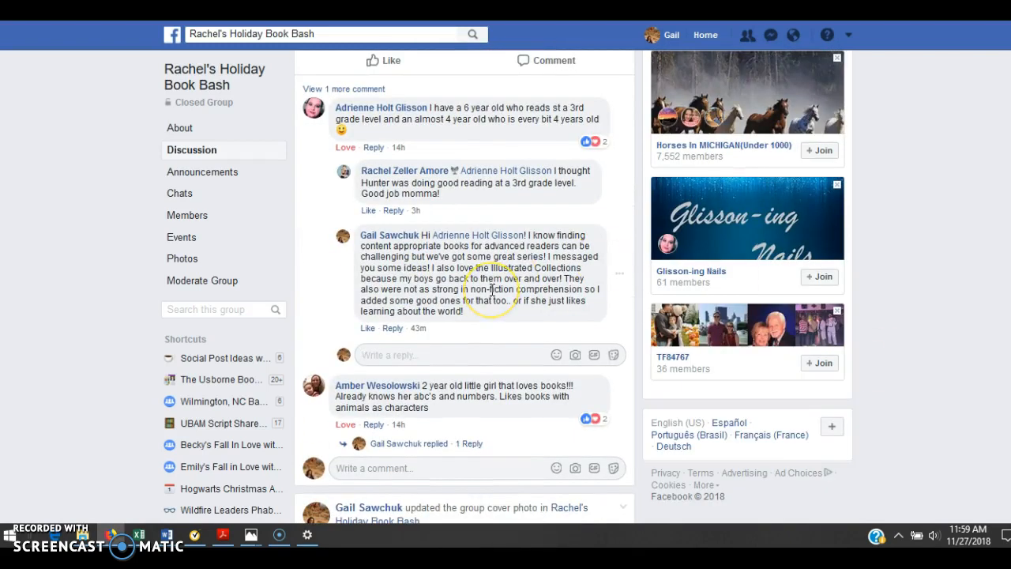